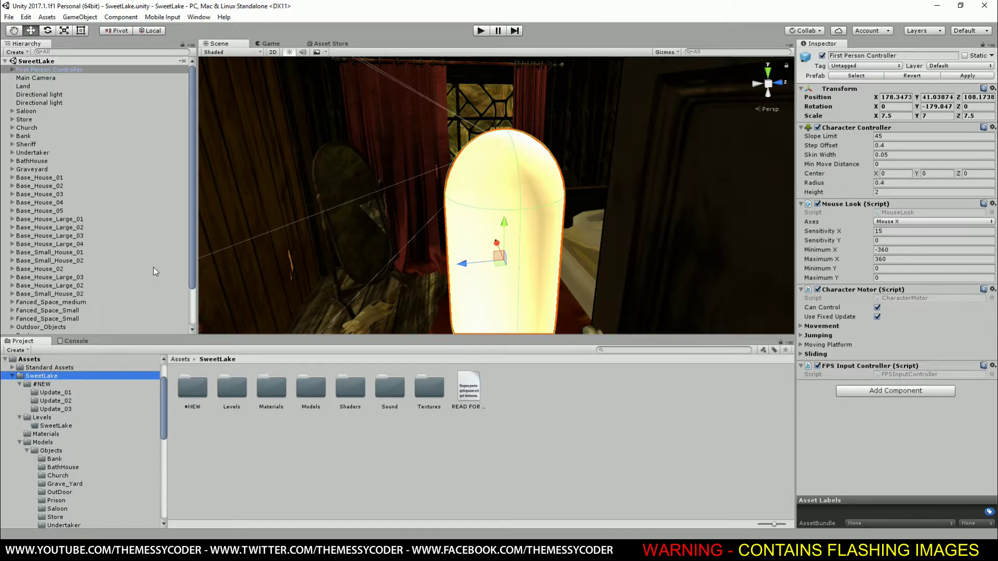
# Examine the saloon bedroom around the First Person Controller, including the dresser, oil lamp, mirror and bed.
pyautogui.moveTo(391, 232); pyautogui.dragTo(568, 258, button='right')
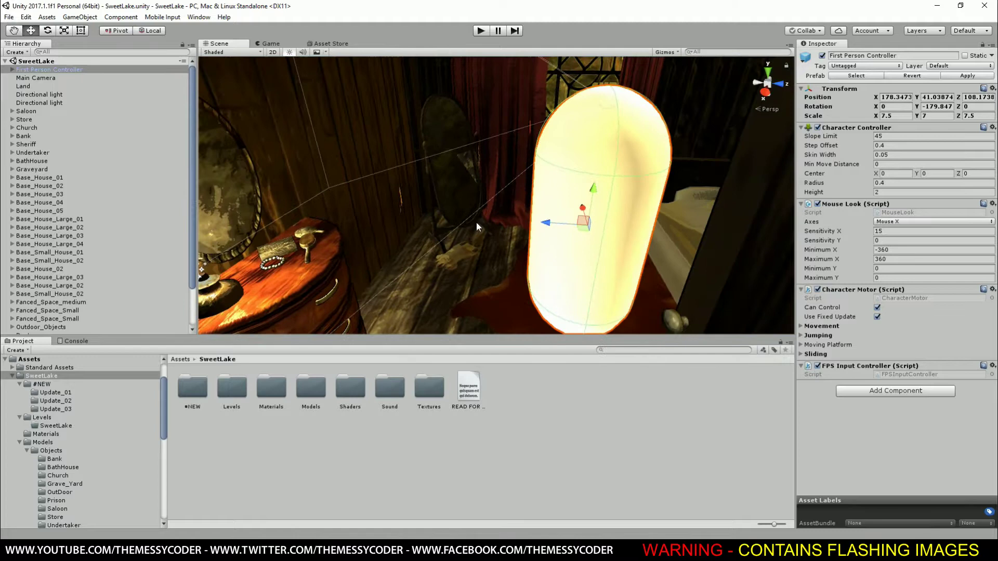
pyautogui.moveTo(476, 222); pyautogui.dragTo(432, 264, button='middle')
pyautogui.scroll(3, 433, 262)
pyautogui.moveTo(422, 264); pyautogui.dragTo(572, 198, button='right')
pyautogui.moveTo(572, 199); pyautogui.dragTo(445, 254, button='middle')
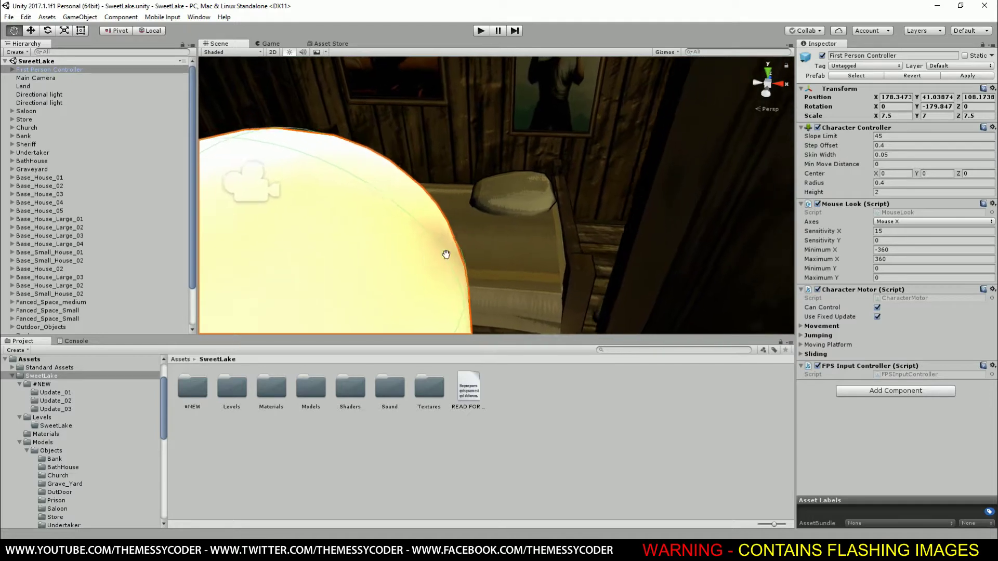
pyautogui.scroll(6, 499, 211)
pyautogui.moveTo(500, 211)
pyautogui.mouseDown(button='right')
pyautogui.moveTo(453, 192)
pyautogui.moveTo(418, 161)
pyautogui.moveTo(547, 167)
pyautogui.moveTo(604, 137)
pyautogui.moveTo(543, 154)
pyautogui.moveTo(521, 189)
pyautogui.moveTo(675, 220)
pyautogui.mouseUp(button='right')
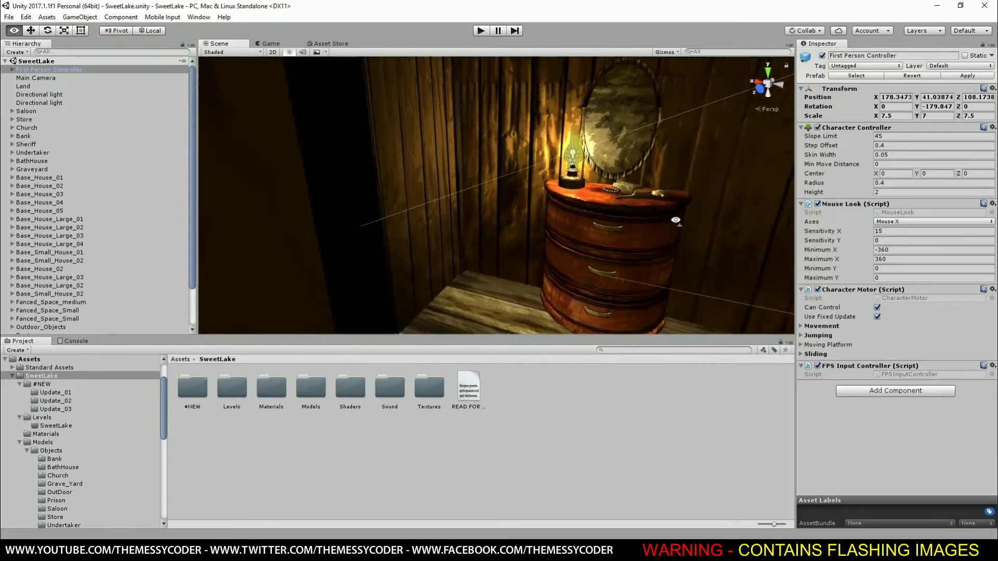
pyautogui.moveTo(675, 221); pyautogui.dragTo(331, 259, button='middle')
pyautogui.scroll(3, 441, 221)
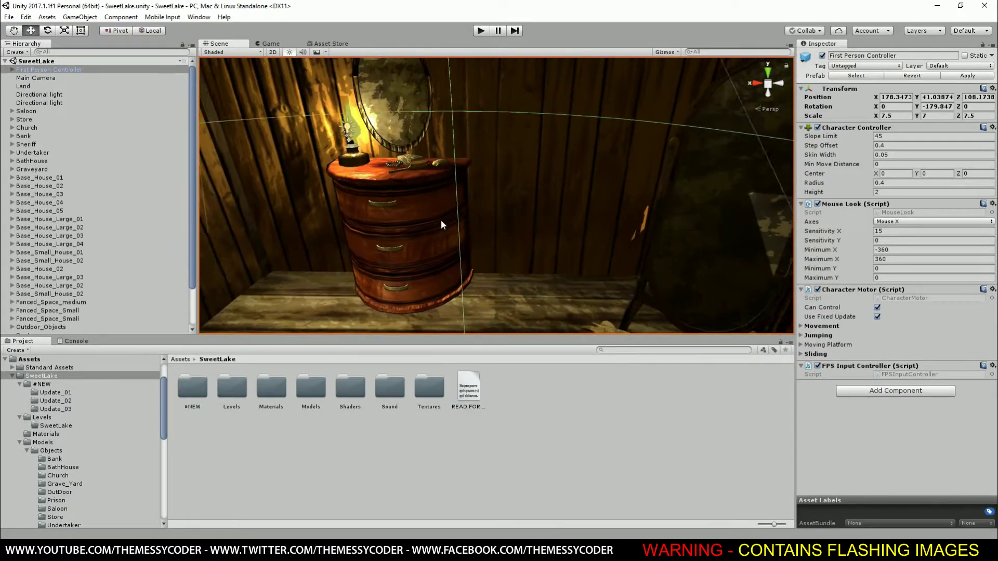
pyautogui.moveTo(423, 230); pyautogui.dragTo(539, 197, button='right')
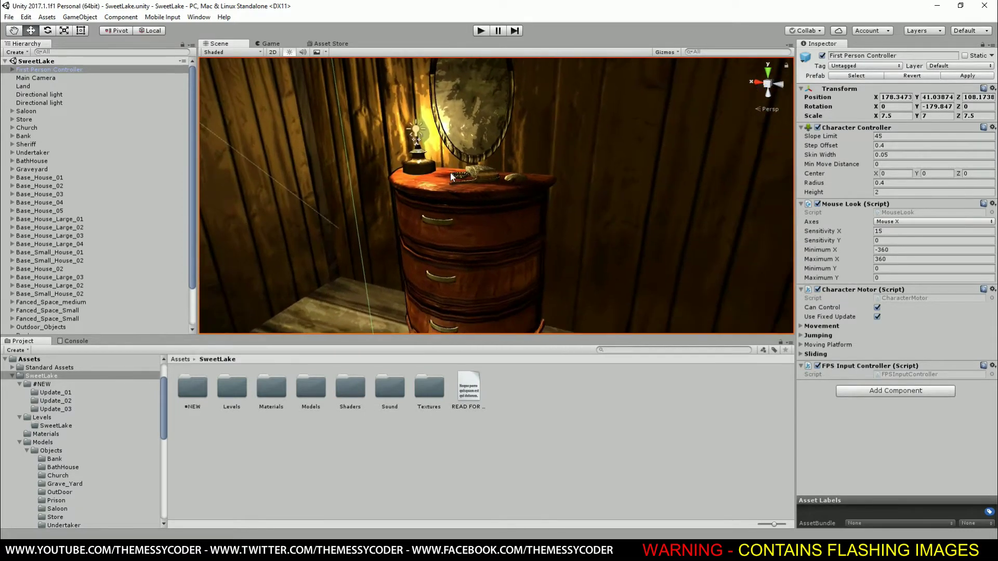
pyautogui.moveTo(451, 177); pyautogui.dragTo(225, 314, button='right')
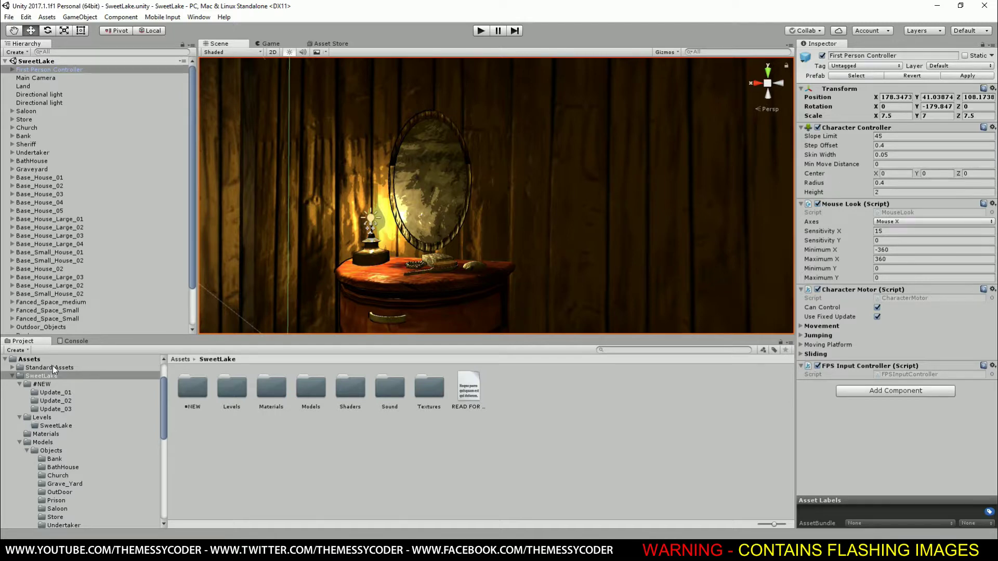
pyautogui.moveTo(520, 255); pyautogui.dragTo(594, 214, button='right')
pyautogui.moveTo(456, 229); pyautogui.dragTo(574, 232, button='right')
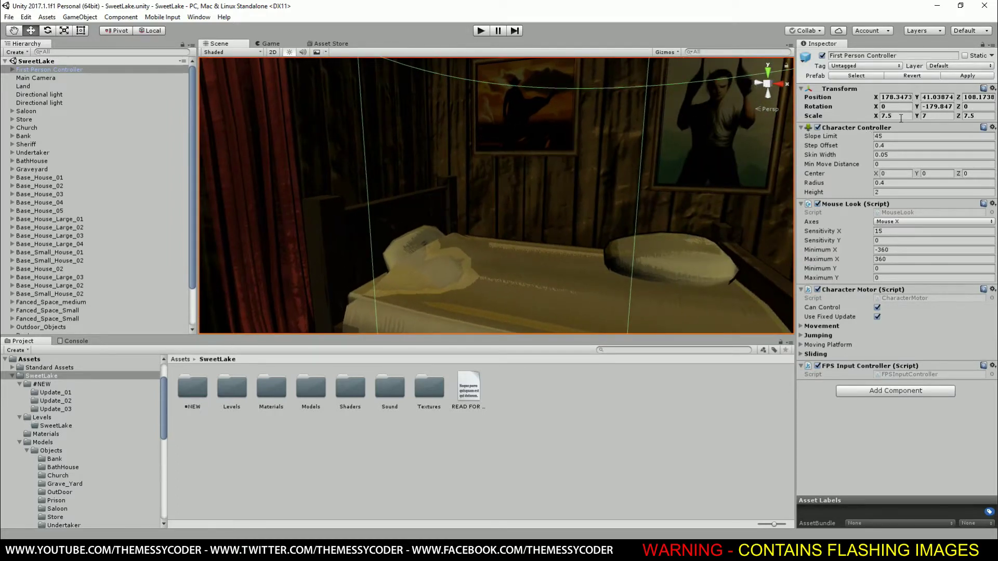
# Set the First Person Controller's scale to 1 on the X, Y and Z axes.
pyautogui.click(934, 116)
pyautogui.click(989, 115)
pyautogui.click(901, 115)
pyautogui.write('1')
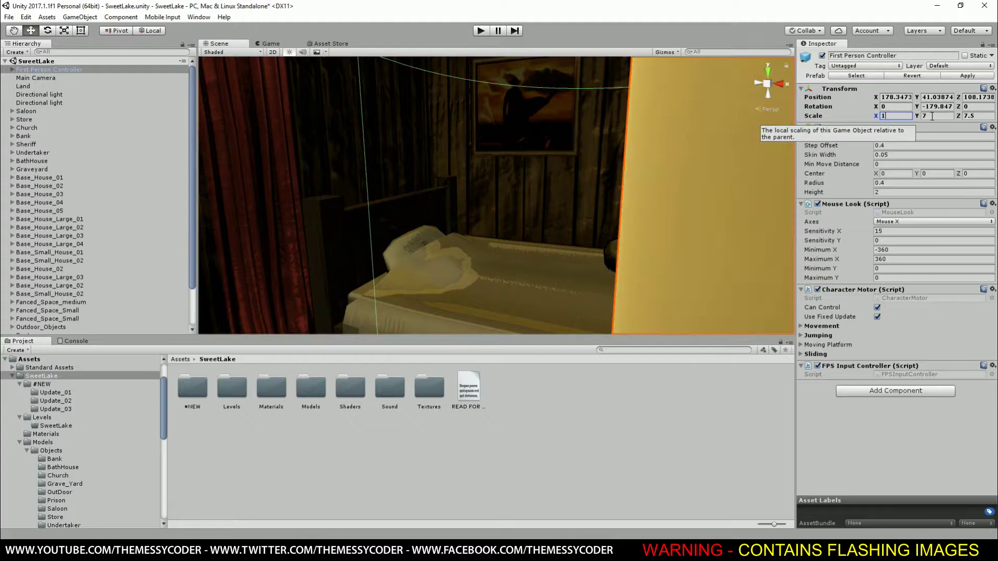
pyautogui.click(946, 115)
pyautogui.write('1')
pyautogui.press('Tab')
pyautogui.write('1')
# Inspect the rescaled controller beside the bed, run the scene to check its eye height, and stop playback.
pyautogui.moveTo(606, 129); pyautogui.dragTo(744, 224, button='right')
pyautogui.keyDown('alt'); pyautogui.moveTo(745, 224); pyautogui.dragTo(467, 186); pyautogui.keyUp('alt')
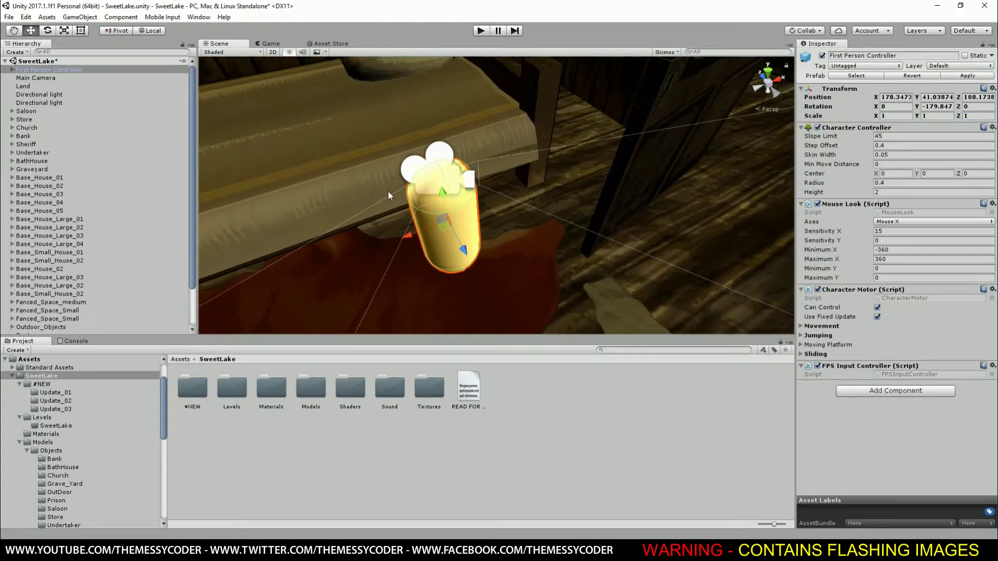
pyautogui.moveTo(441, 185); pyautogui.dragTo(431, 163, button='right')
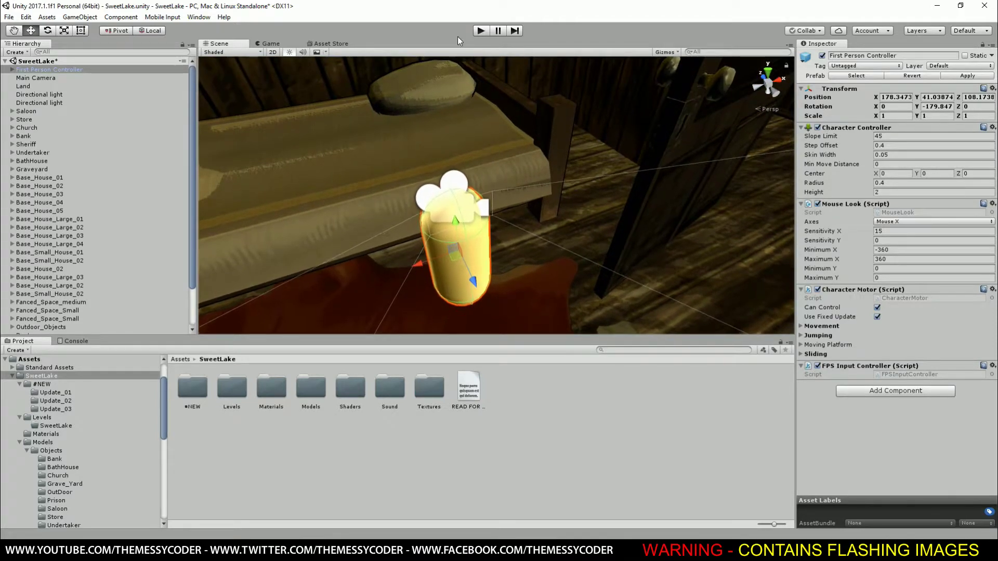
pyautogui.click(487, 33)
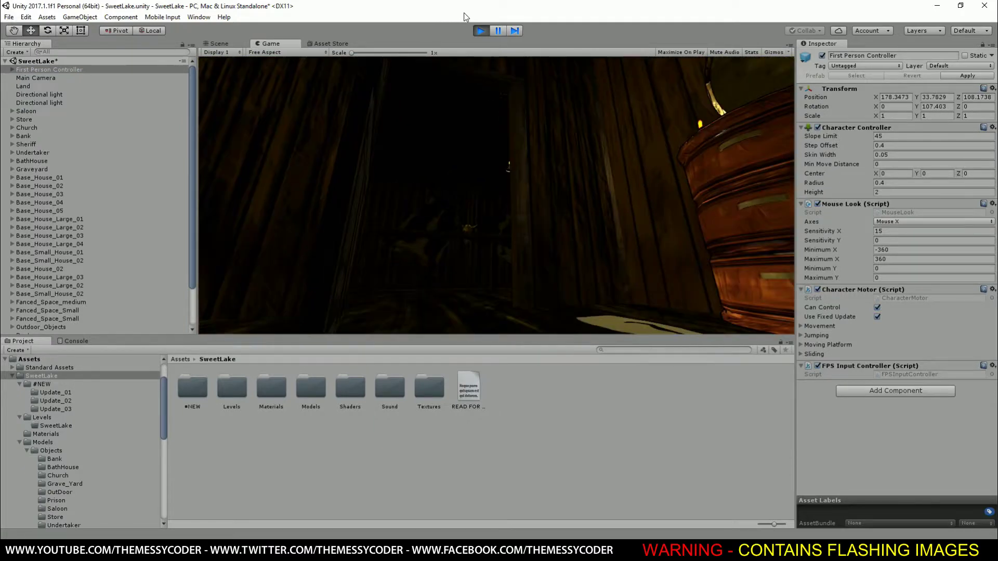
pyautogui.hotkey('ctrl', 'p')
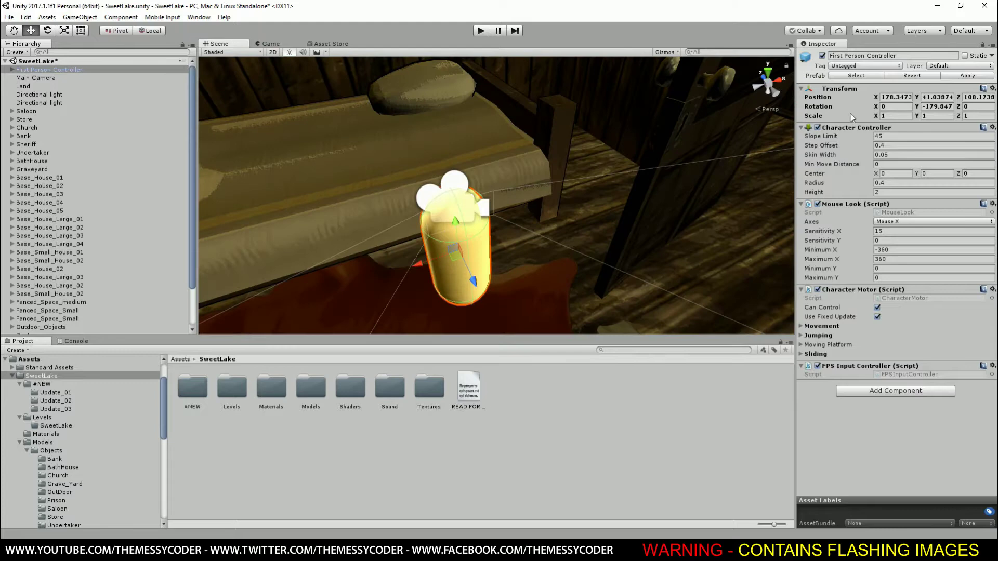
# Set the First Person Controller's scale to X 7.5, Y 7 and Z 7.5.
pyautogui.click(891, 116)
pyautogui.write('7.')
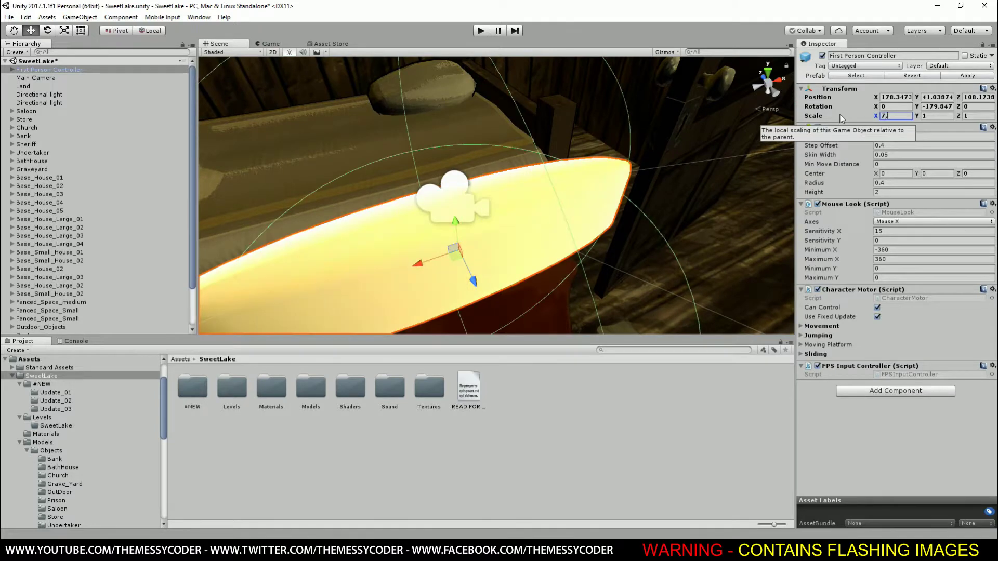
pyautogui.write('5')
pyautogui.press('Tab')
pyautogui.write('7')
pyautogui.press('Tab')
pyautogui.write('7')
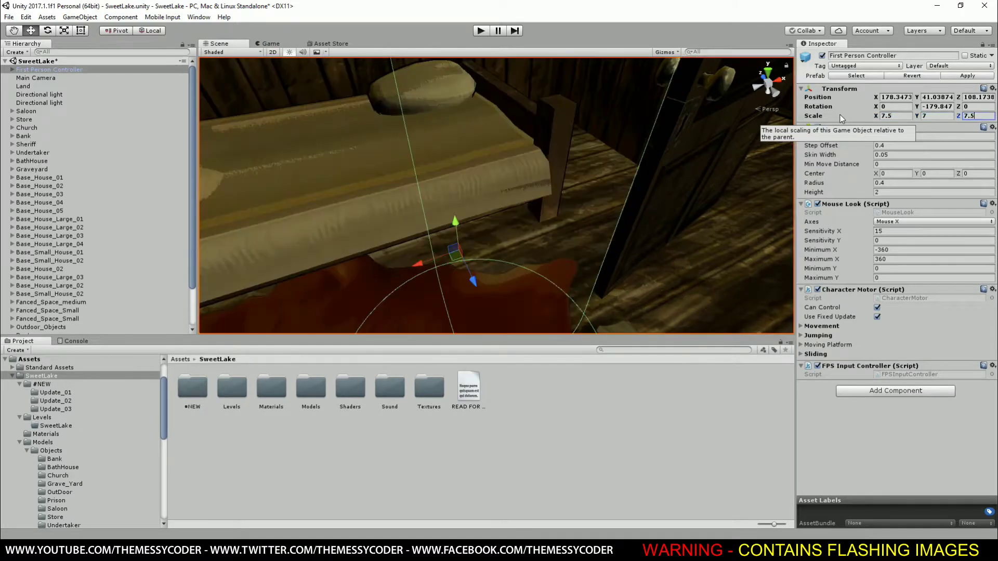
# Check the controller's size against the bedroom, run the scene with Maximize On Play enabled, and stop playback.
pyautogui.moveTo(548, 174); pyautogui.dragTo(354, 137, button='right')
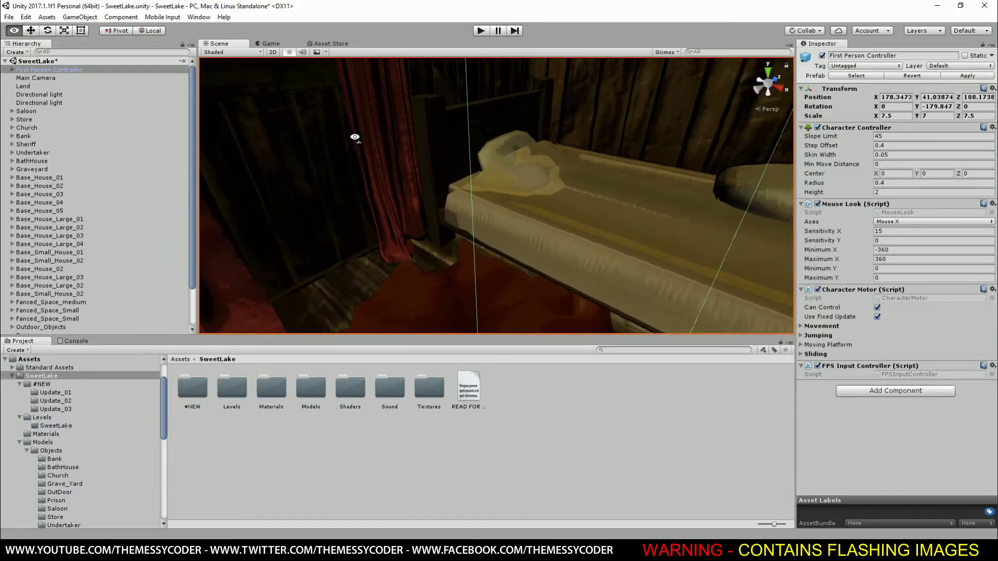
pyautogui.keyDown('alt'); pyautogui.moveTo(355, 137); pyautogui.dragTo(420, 134); pyautogui.keyUp('alt')
pyautogui.press('f')
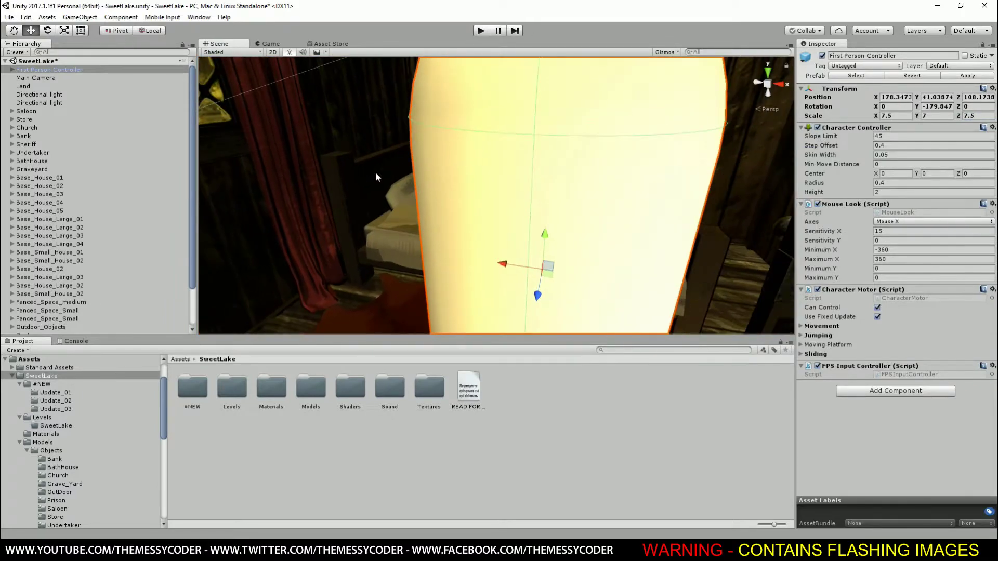
pyautogui.keyDown('alt'); pyautogui.moveTo(393, 187); pyautogui.dragTo(377, 165); pyautogui.keyUp('alt')
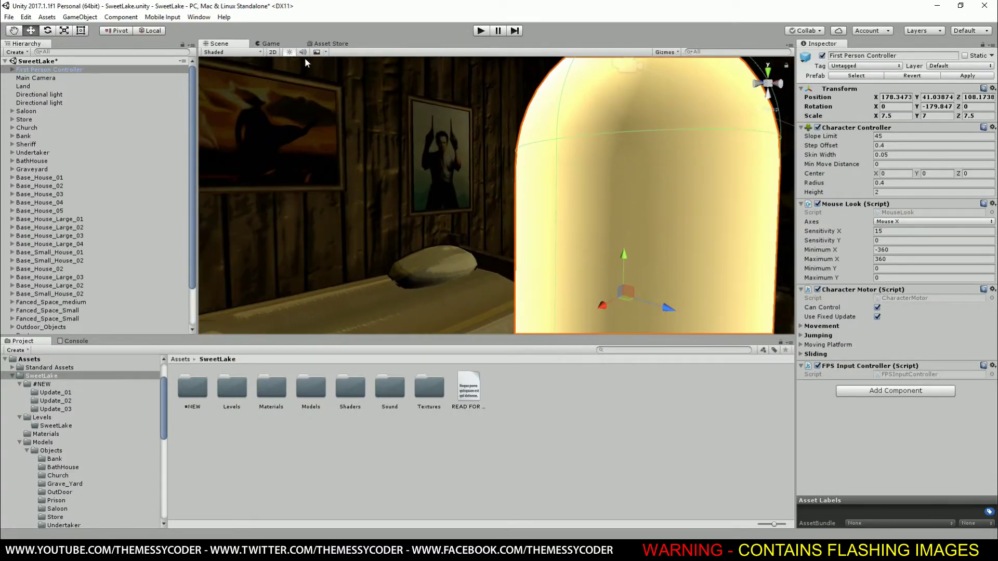
pyautogui.click(275, 43)
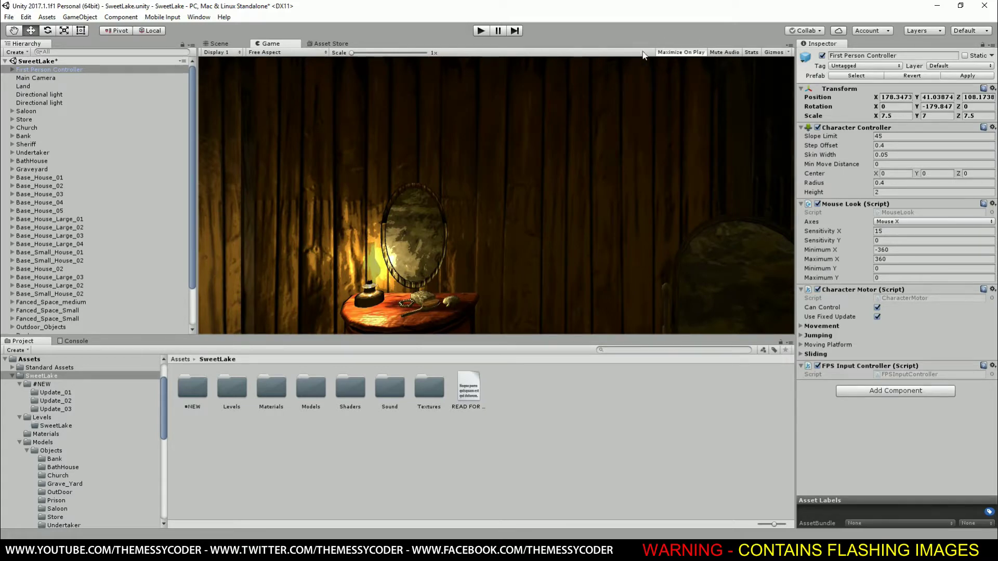
pyautogui.click(481, 31)
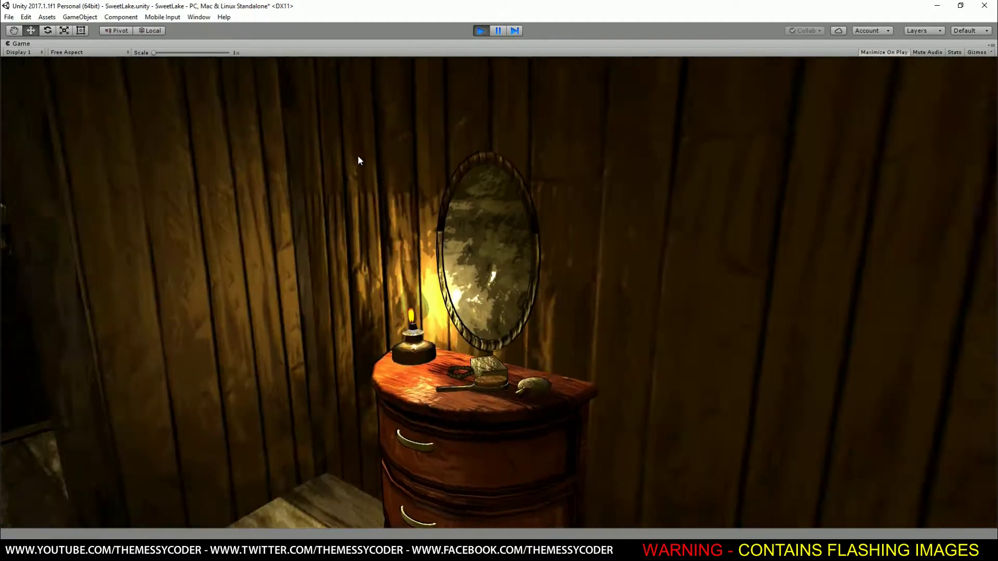
pyautogui.hotkey('ctrl', 'p')
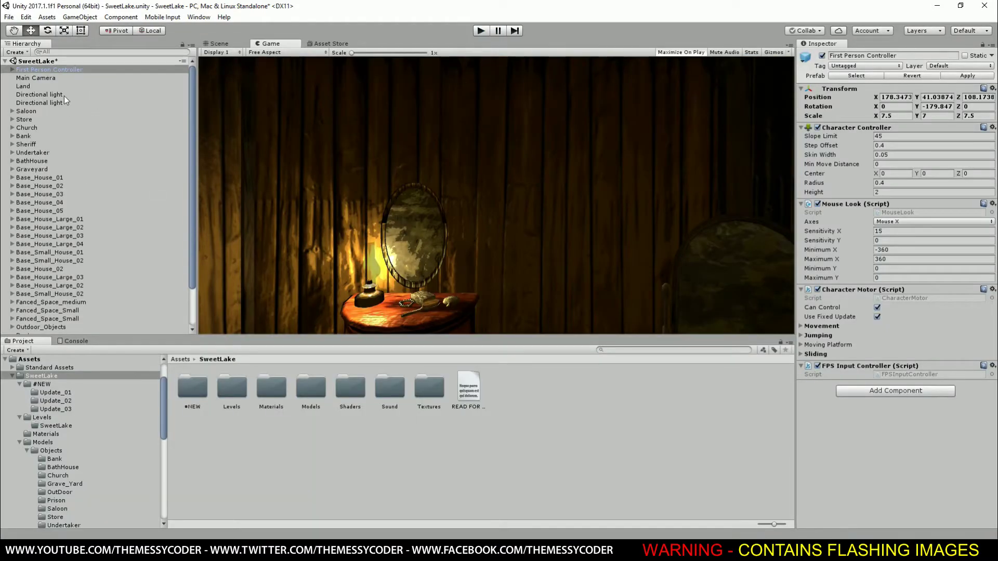
# Browse the SweetLake asset folders from Levels and Models down to Textures.
pyautogui.scroll(-6, 70, 395)
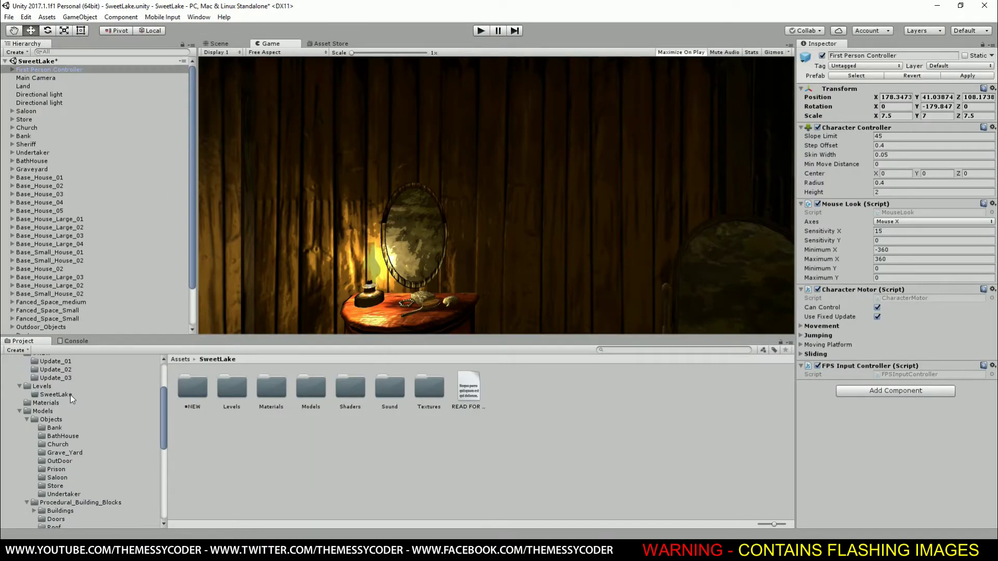
pyautogui.scroll(-4, 65, 400)
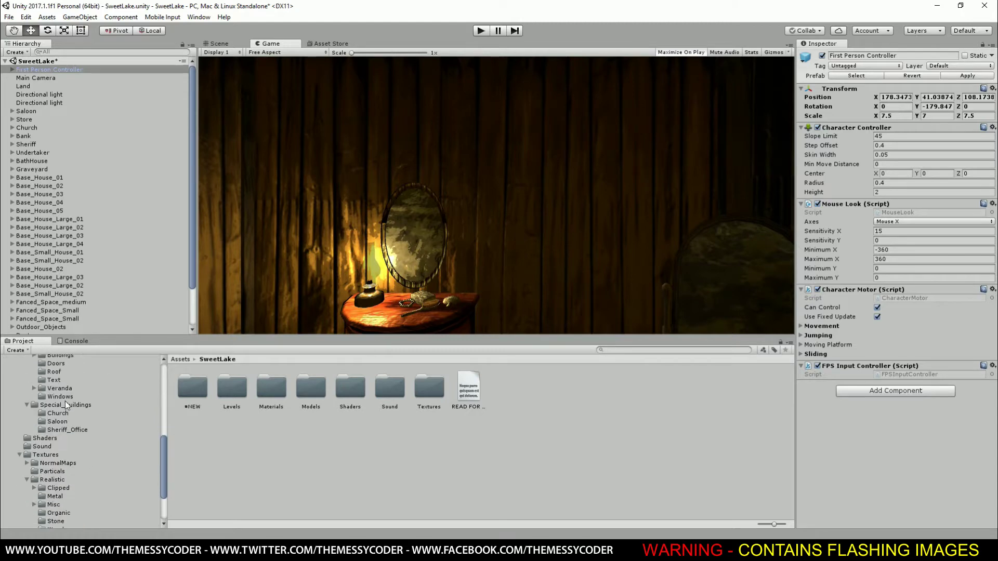
pyautogui.scroll(6, 64, 400)
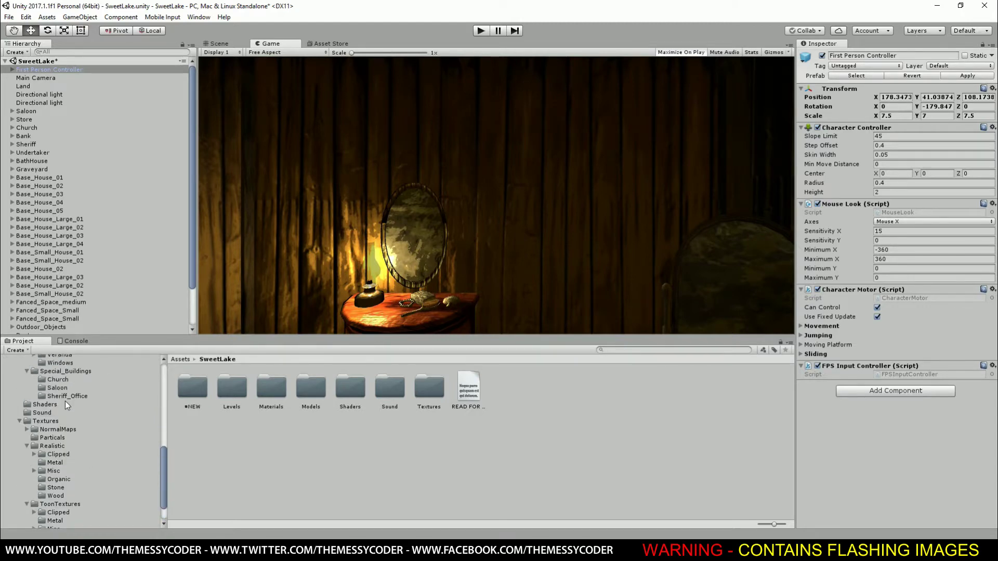
pyautogui.scroll(3, 64, 401)
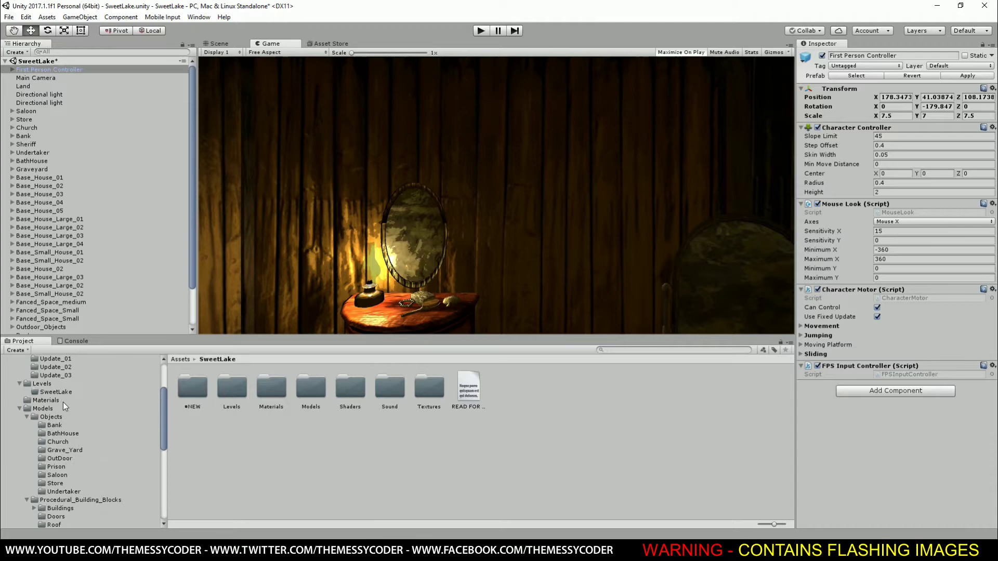
pyautogui.scroll(-6, 54, 409)
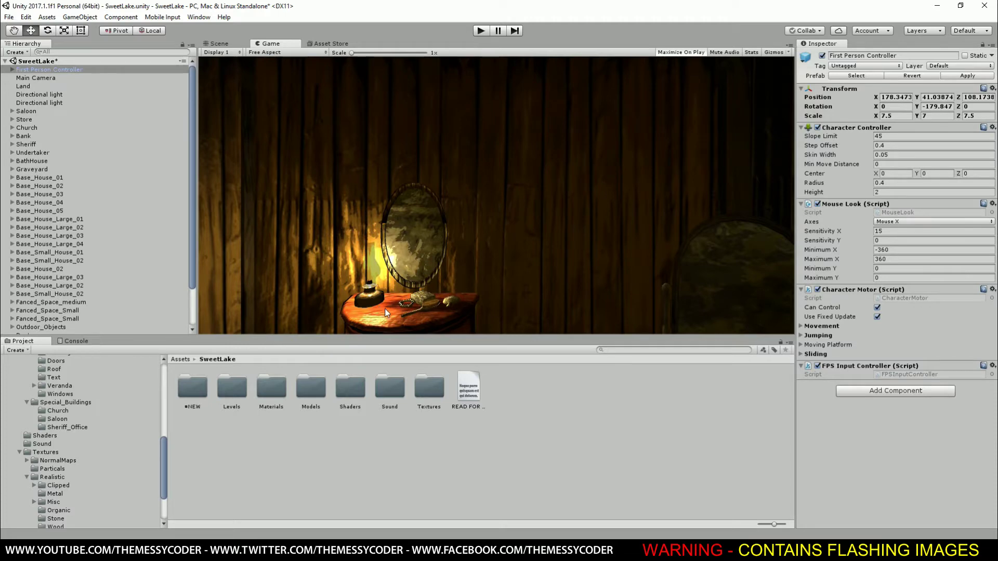
# Return to the Scene view, then select the Bed_Small object in the bedroom and frame it.
pyautogui.click(222, 45)
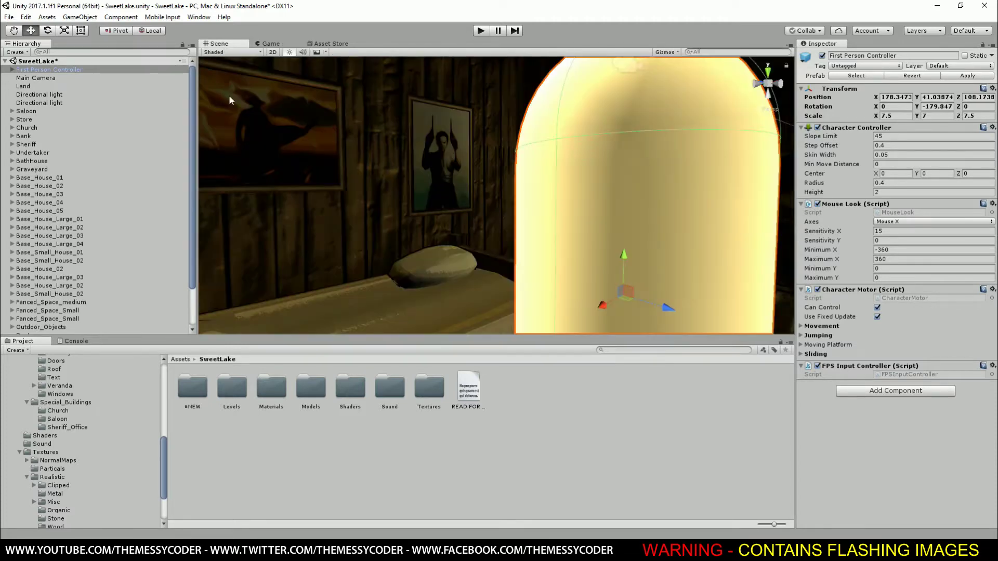
pyautogui.click(429, 281)
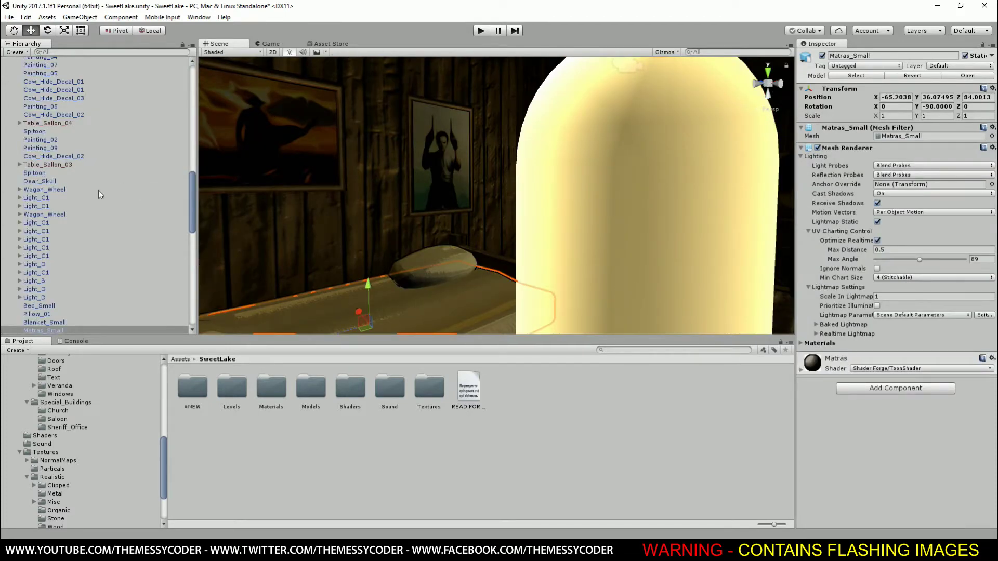
pyautogui.scroll(-3, 51, 271)
pyautogui.click(42, 204)
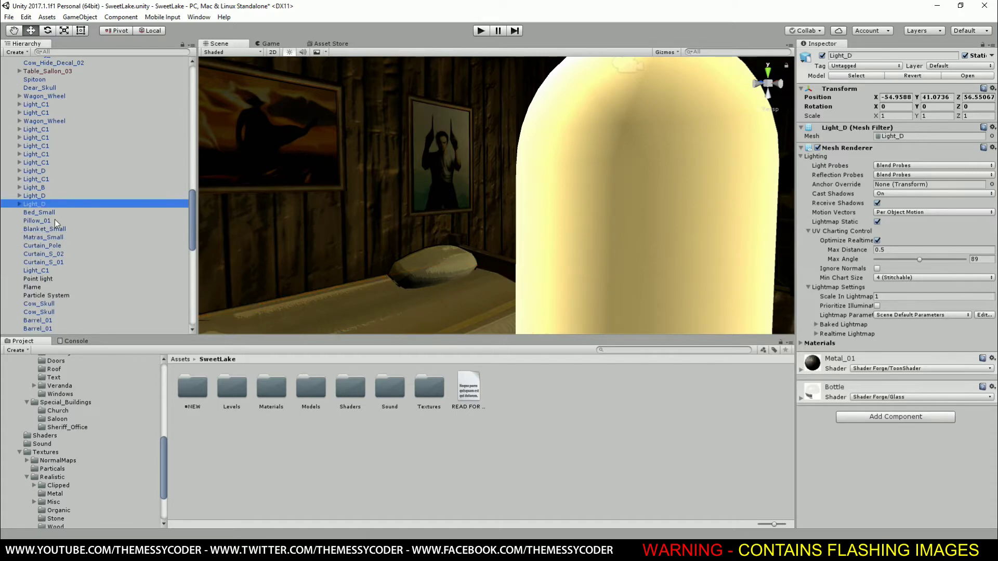
pyautogui.click(48, 213)
pyautogui.doubleClick(45, 212)
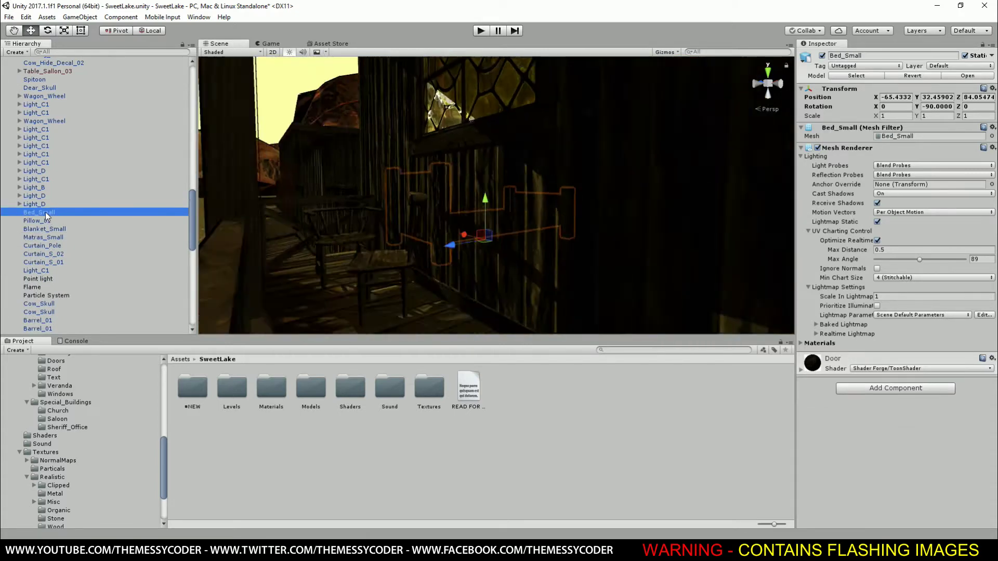
# Locate the source model of Bed_Small in the project assets and rotate its preview.
pyautogui.moveTo(479, 254); pyautogui.dragTo(424, 312, button='middle')
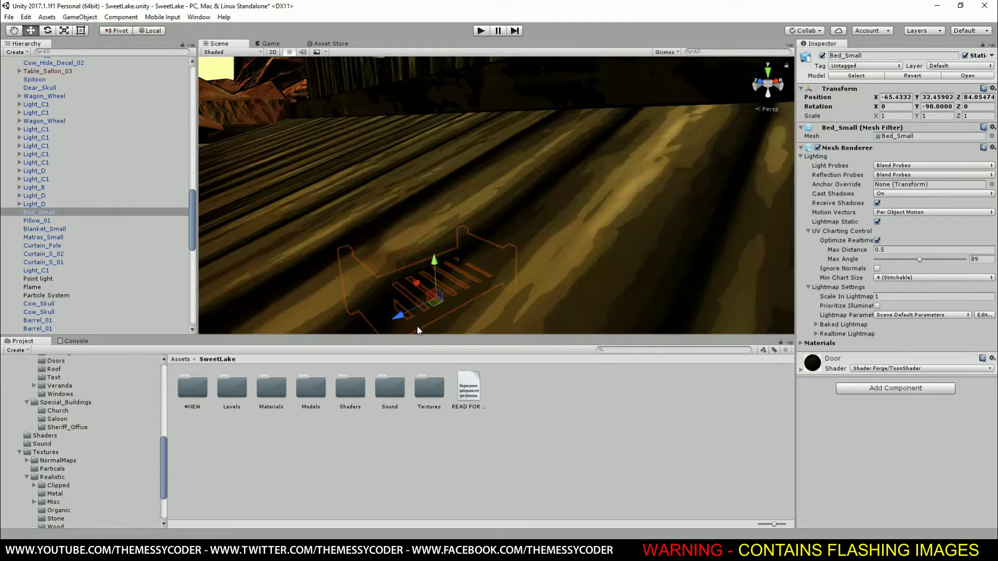
pyautogui.scroll(3, 423, 262)
pyautogui.click(855, 76)
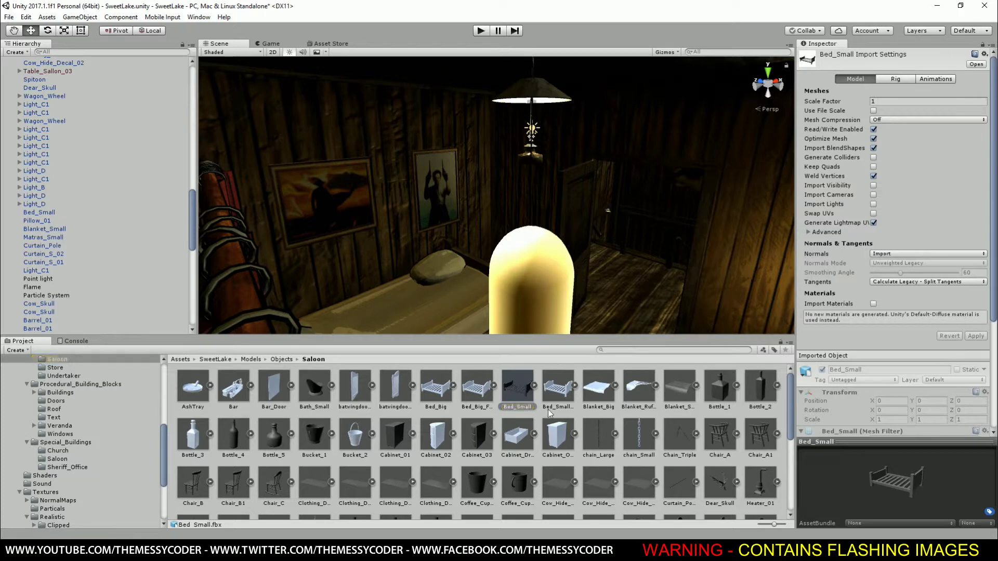
pyautogui.moveTo(909, 486); pyautogui.dragTo(883, 417)
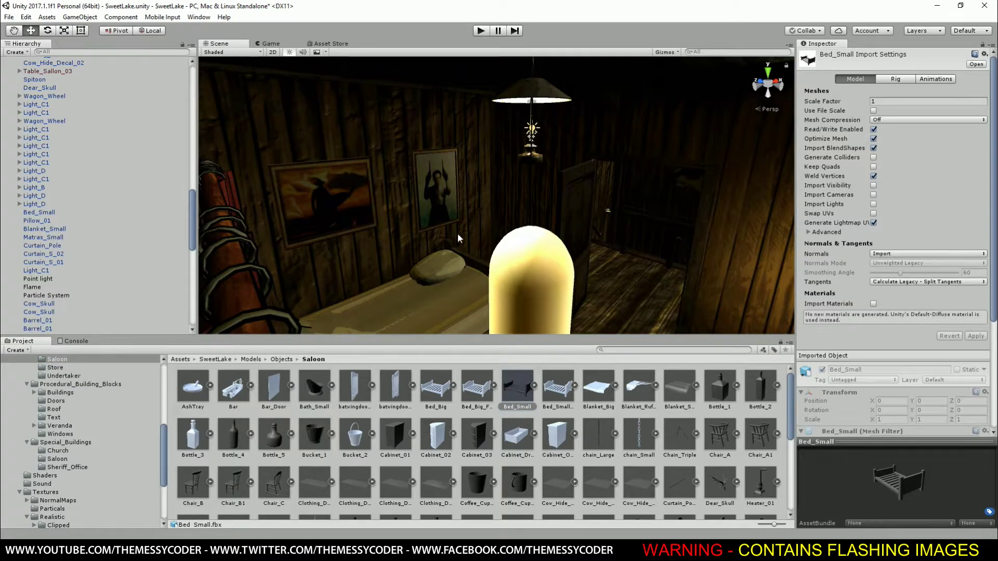
# Select the Matras_Small mattress on the bed in the scene.
pyautogui.moveTo(458, 238)
pyautogui.mouseDown(button='right')
pyautogui.moveTo(413, 259)
pyautogui.moveTo(476, 253)
pyautogui.moveTo(455, 256)
pyautogui.mouseUp(button='right')
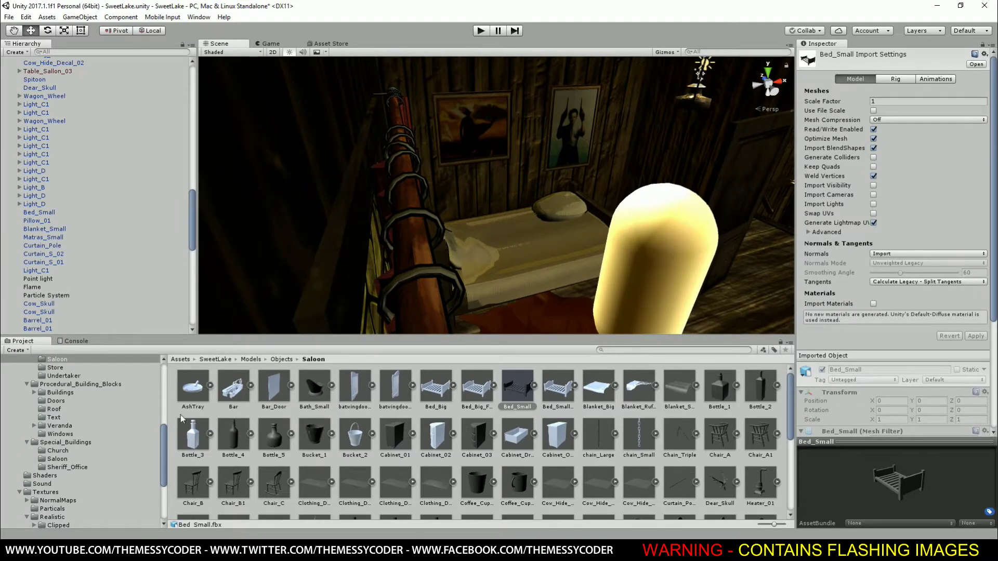
pyautogui.scroll(3, 84, 432)
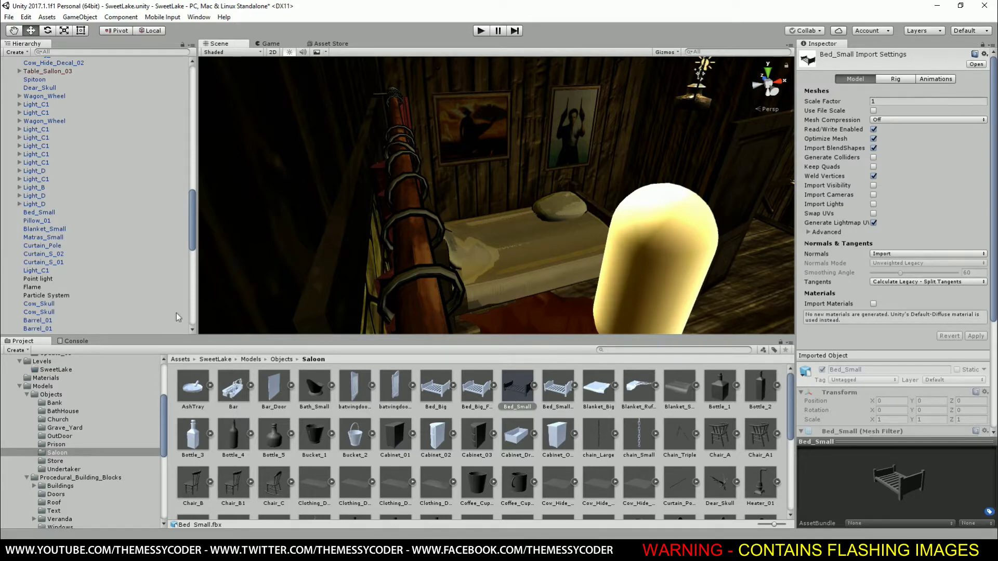
pyautogui.click(537, 262)
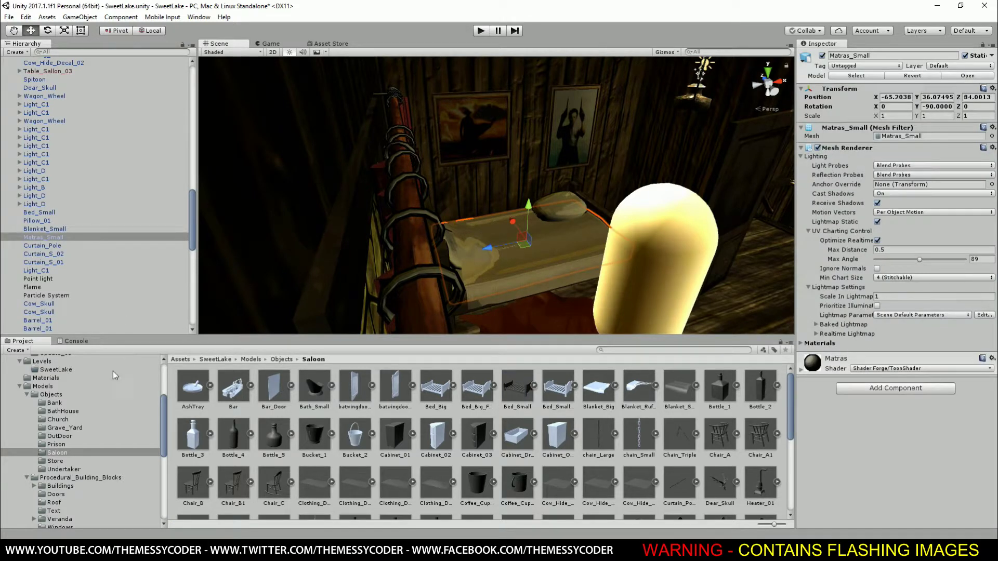
# Create a new folder named AllMyStuff in the root of the project's Assets.
pyautogui.scroll(5, 41, 397)
pyautogui.rightClick(34, 409)
pyautogui.click(27, 401)
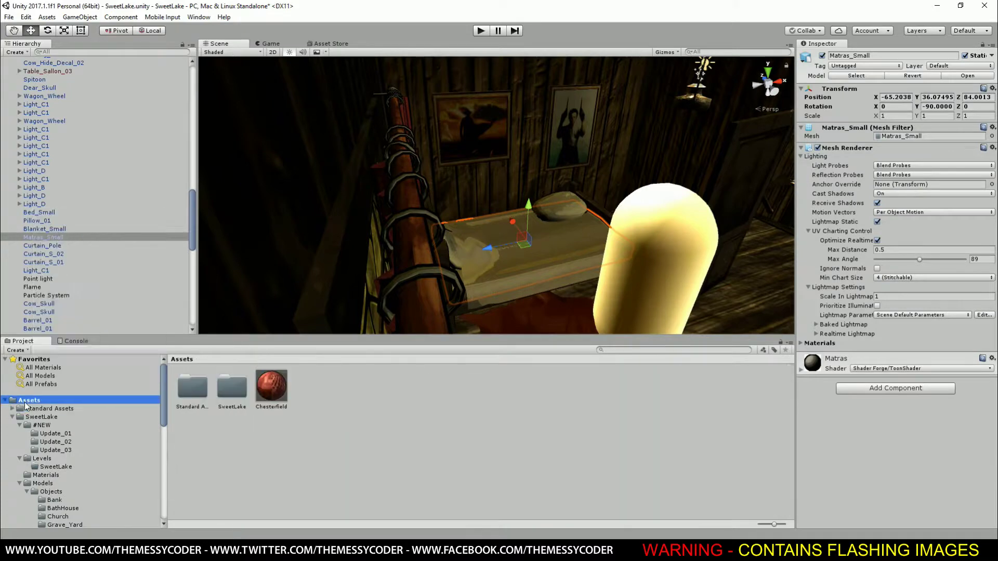
pyautogui.rightClick(26, 400)
pyautogui.moveTo(78, 213)
pyautogui.click(170, 213)
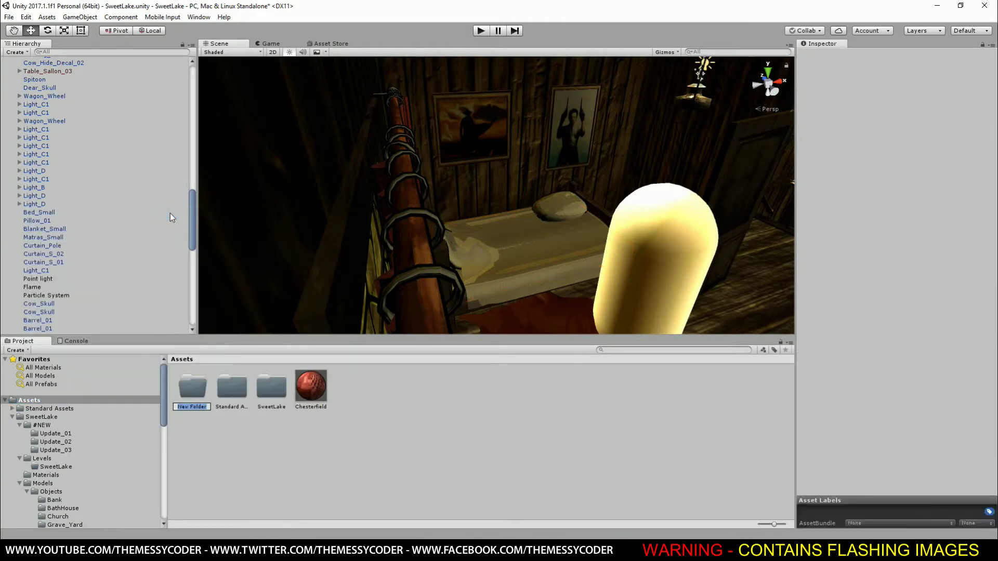
pyautogui.write('AllMyStuff')
pyautogui.press('Return')
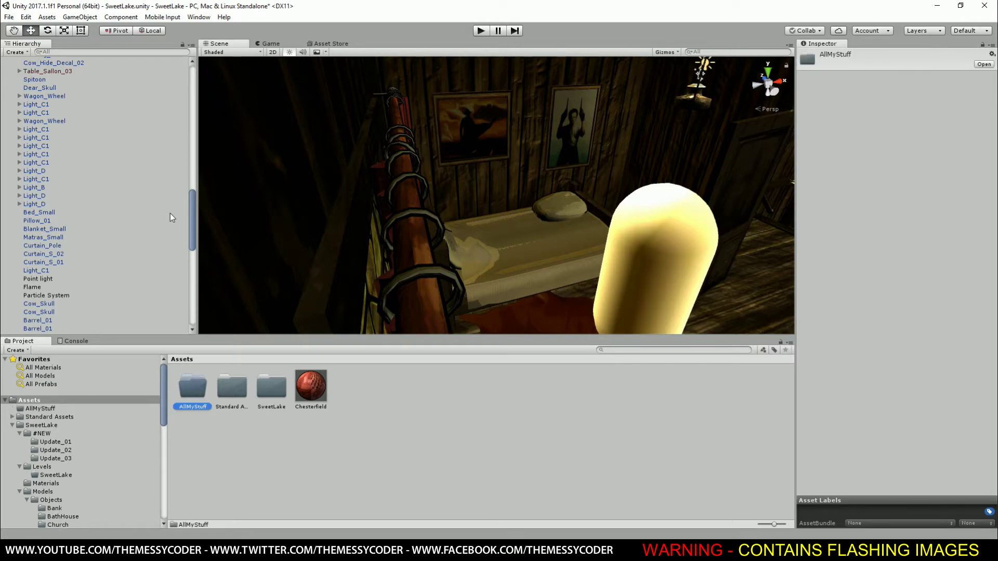
# Create a subfolder named Prefab inside the AllMyStuff folder.
pyautogui.doubleClick(199, 393)
pyautogui.rightClick(211, 399)
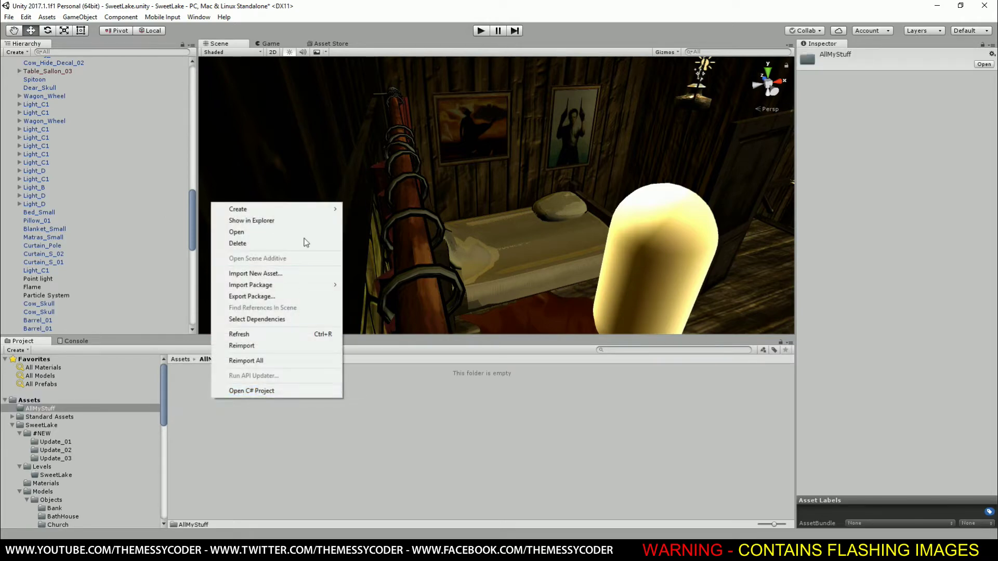
pyautogui.moveTo(327, 208)
pyautogui.click(389, 211)
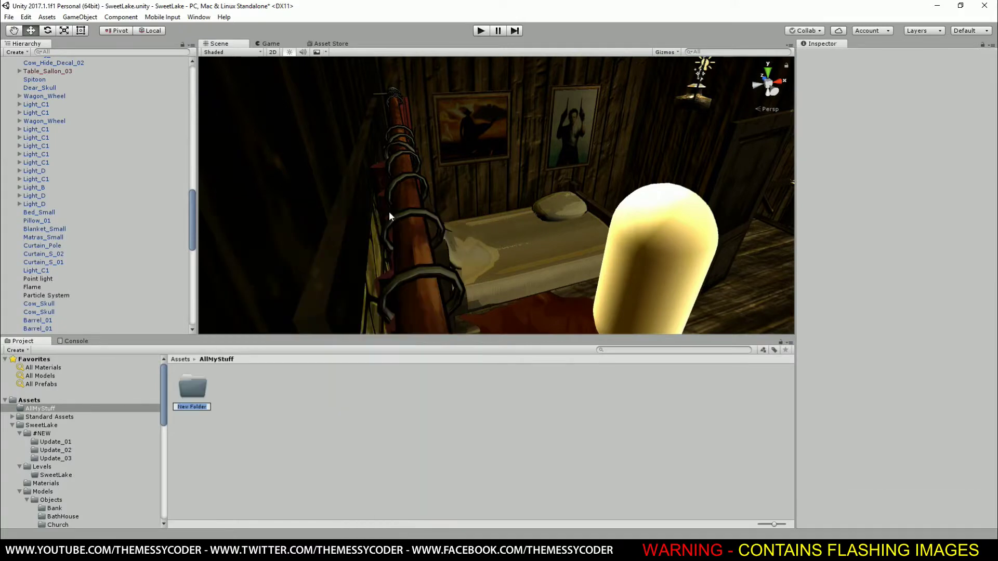
pyautogui.write('Prfefab')
pyautogui.press('Return')
# Save the scene's Bed_Small object as a prefab in the AllMyStuff Prefab folder.
pyautogui.doubleClick(198, 394)
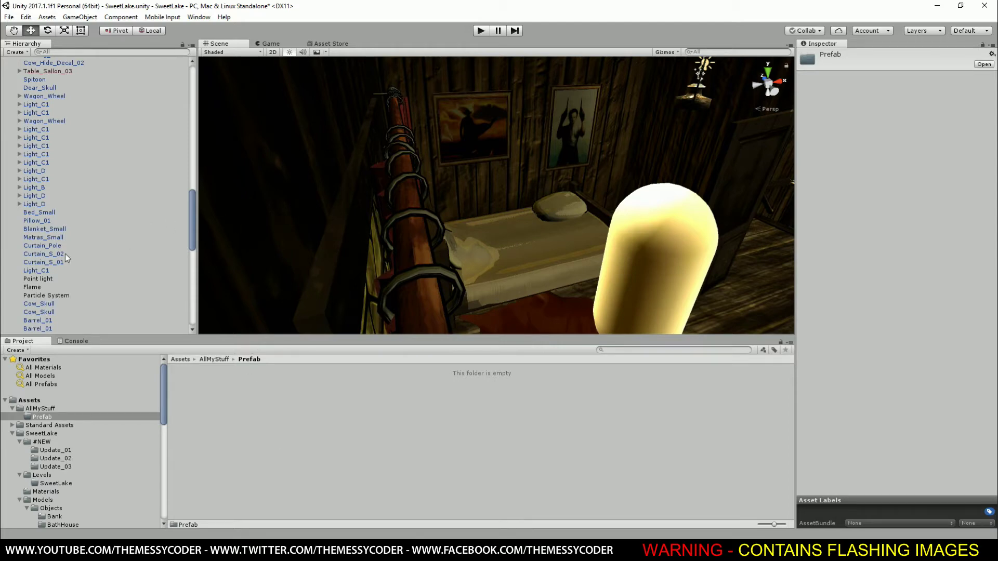
pyautogui.moveTo(36, 213); pyautogui.dragTo(220, 391)
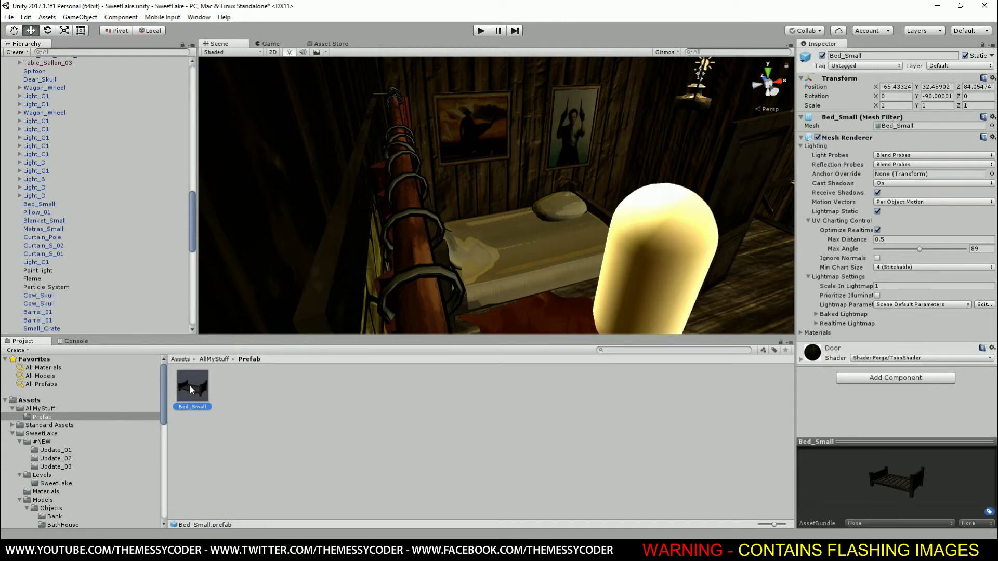
# Run the scene and walk from the bedroom along the landing into another bedroom to examine its bed, dresser and props.
pyautogui.hotkey('ctrl', 'p')
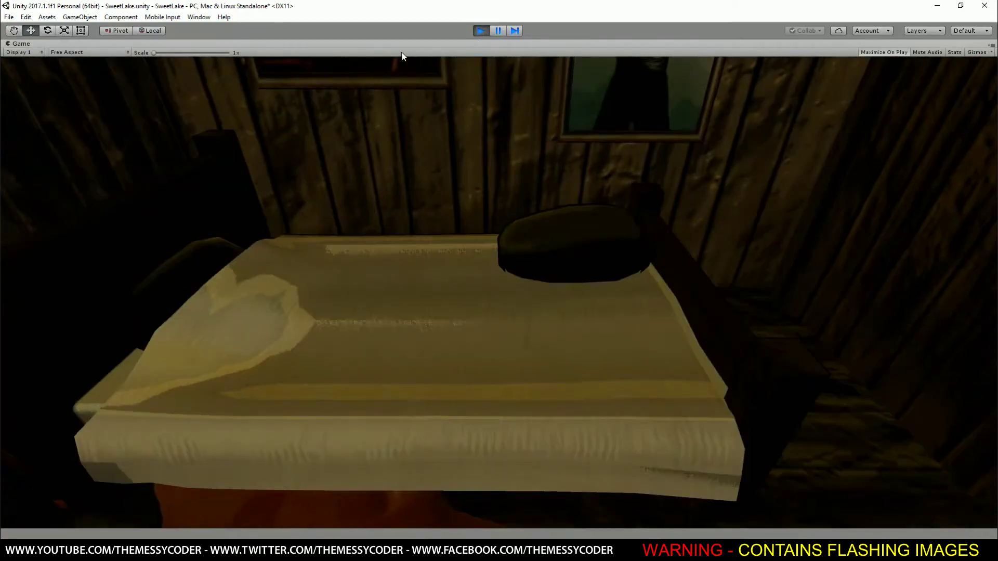
pyautogui.press('w')
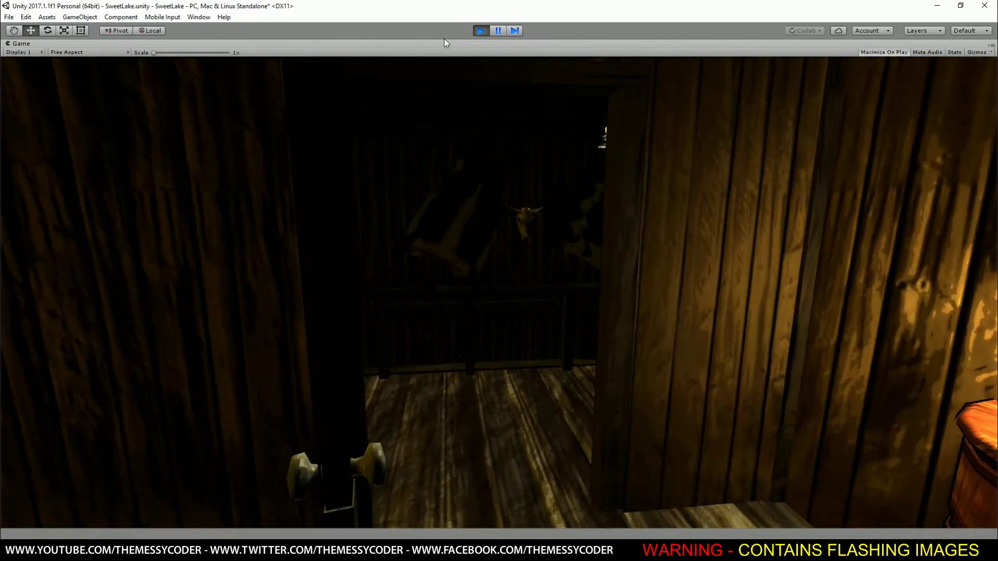
pyautogui.press('w')
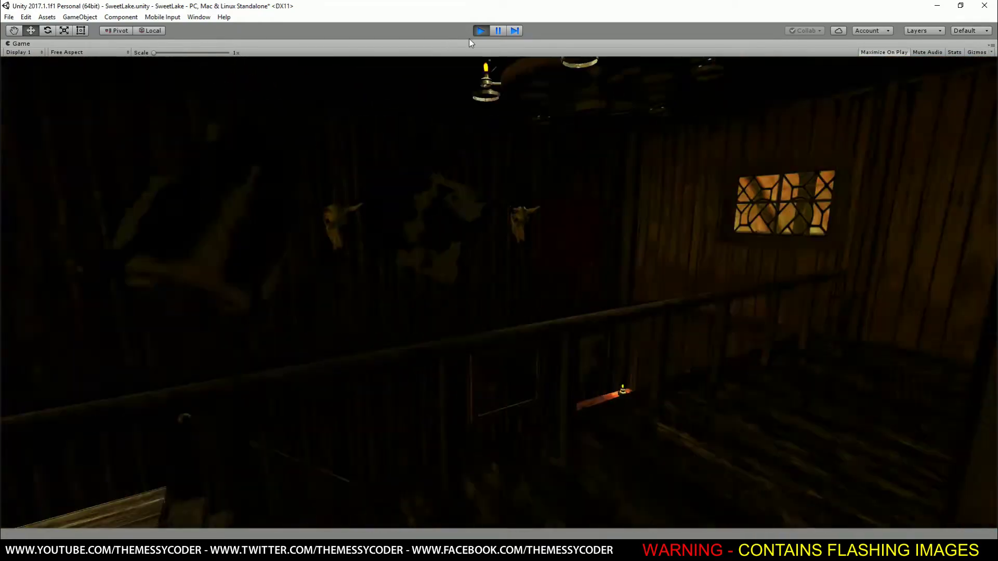
pyautogui.press('w')
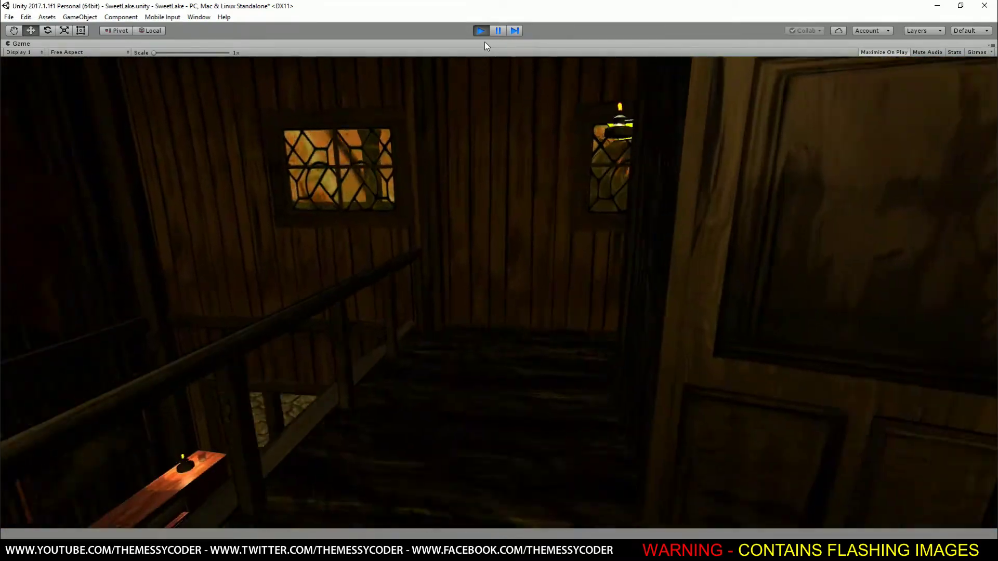
pyautogui.press('w')
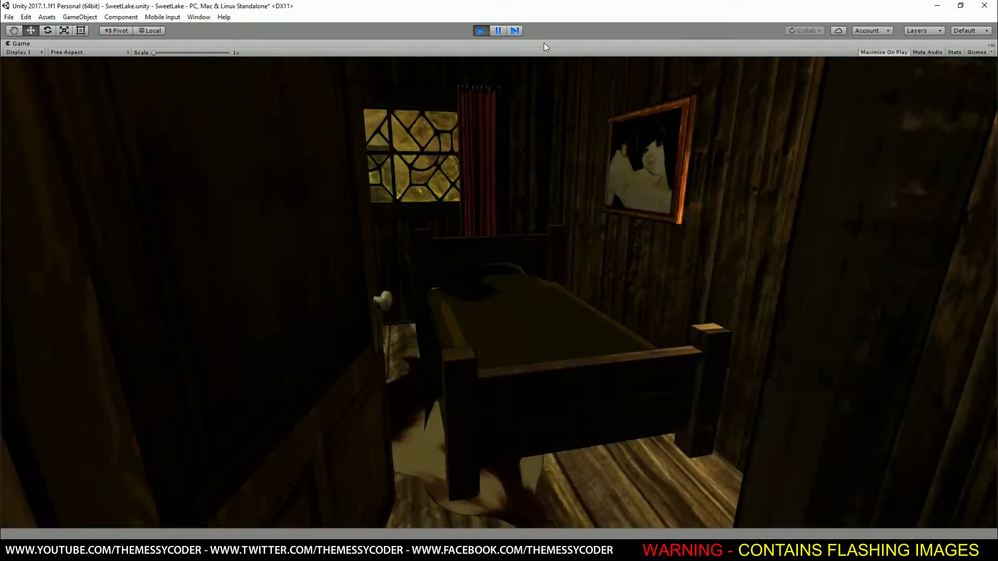
pyautogui.press('w')
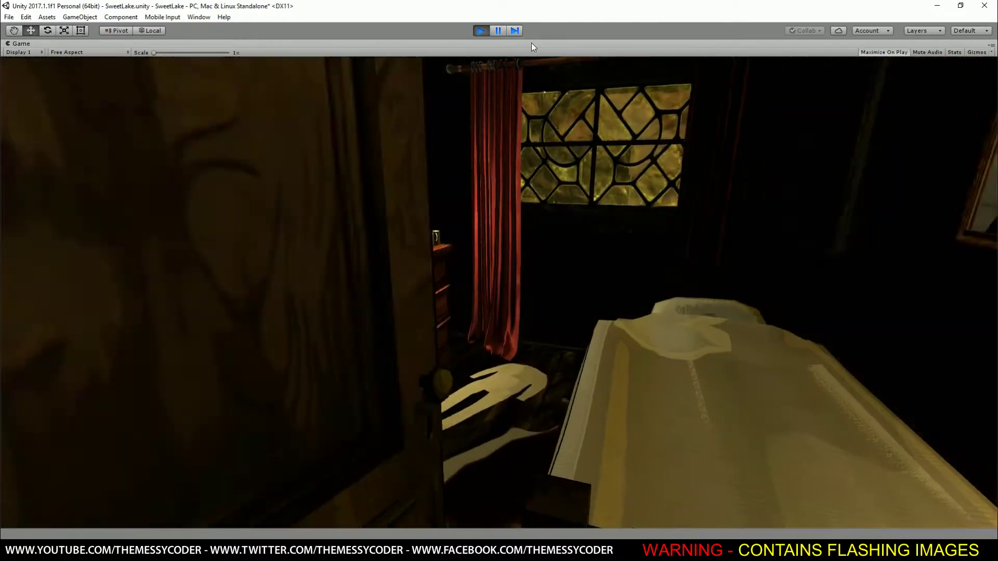
pyautogui.press('w')
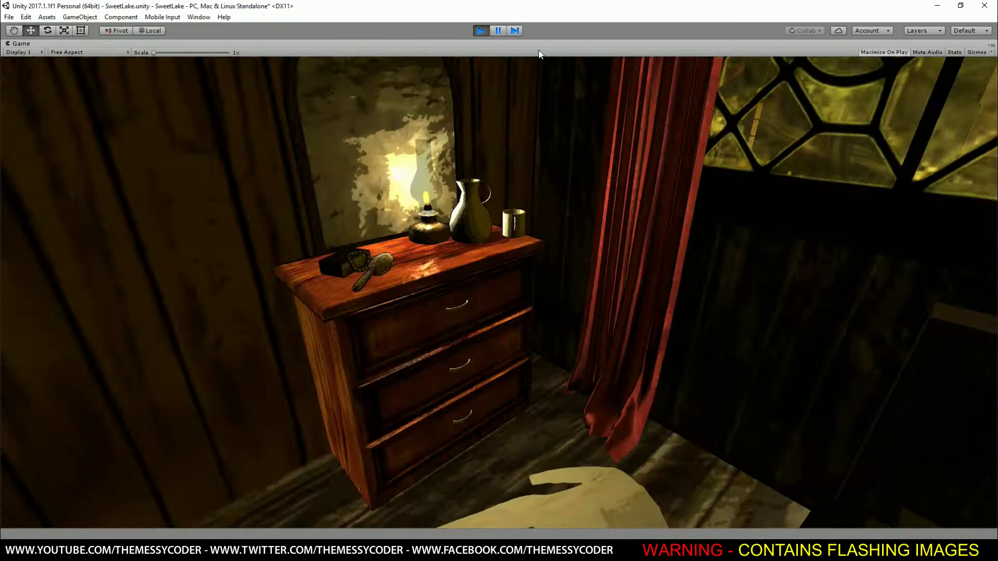
pyautogui.press('w')
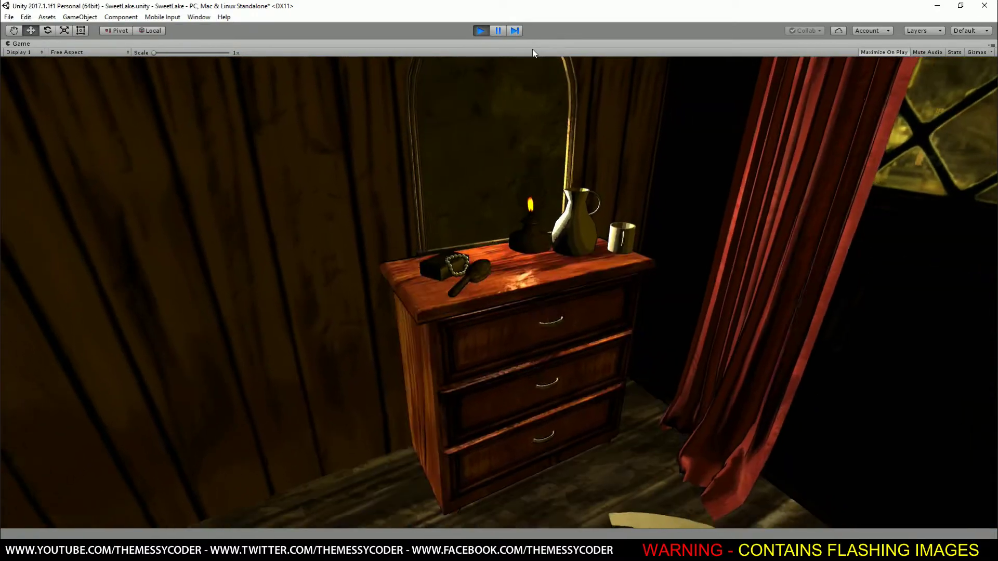
pyautogui.press('w')
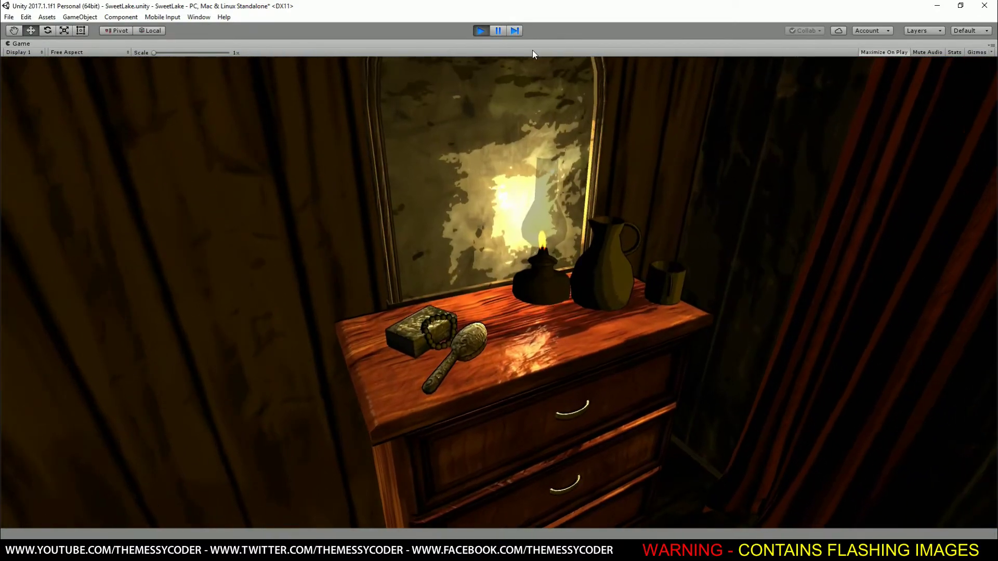
pyautogui.press('w')
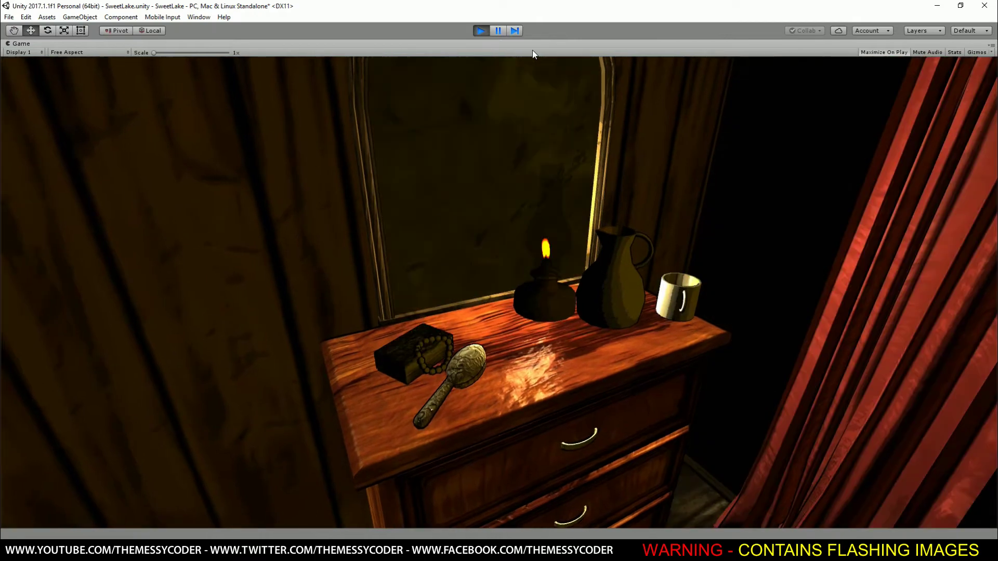
pyautogui.press('w')
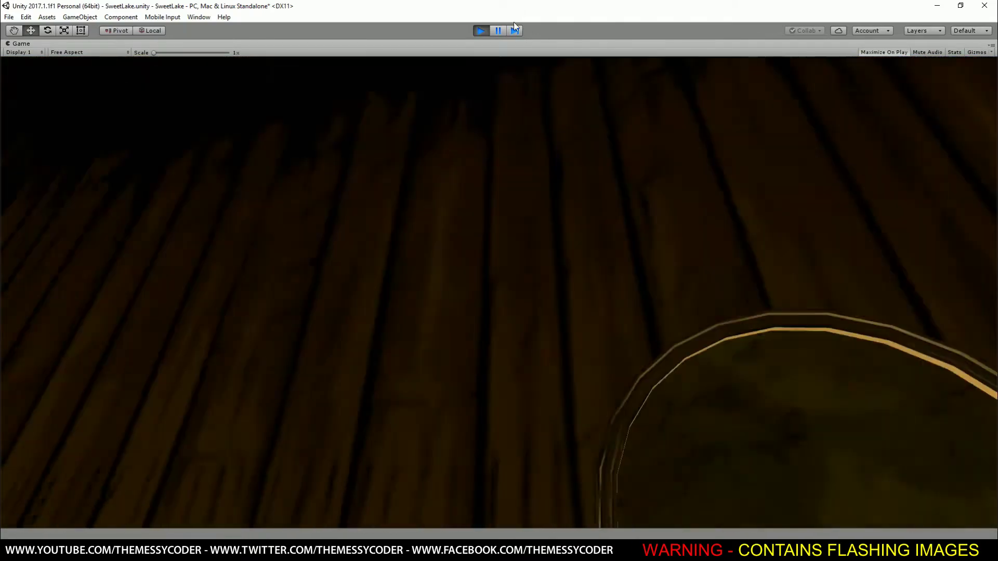
# Pause the game and examine the Saloon building from the outside in the Scene view.
pyautogui.click(498, 30)
pyautogui.scroll(-7, 420, 183)
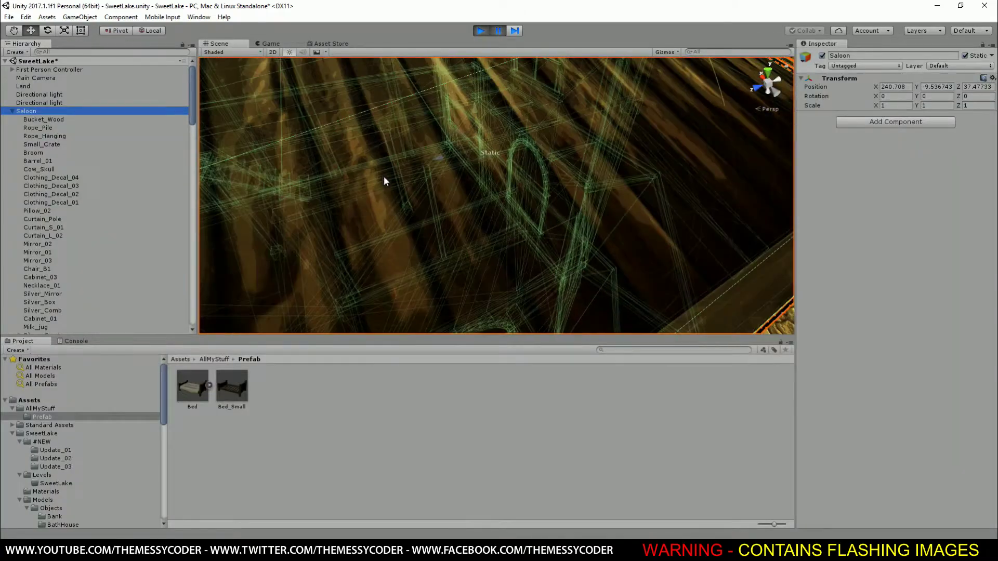
pyautogui.scroll(-6, 372, 167)
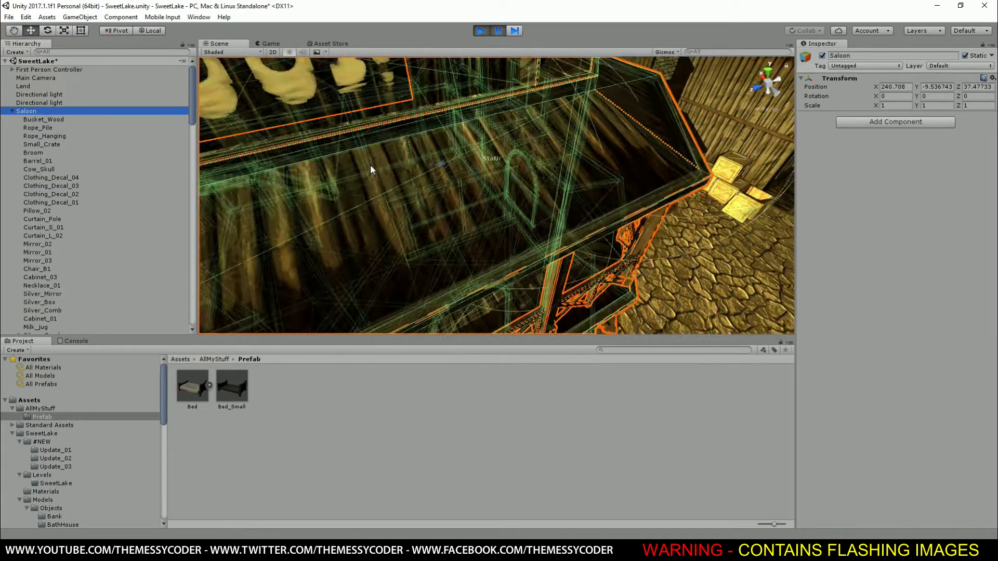
pyautogui.scroll(-5, 366, 165)
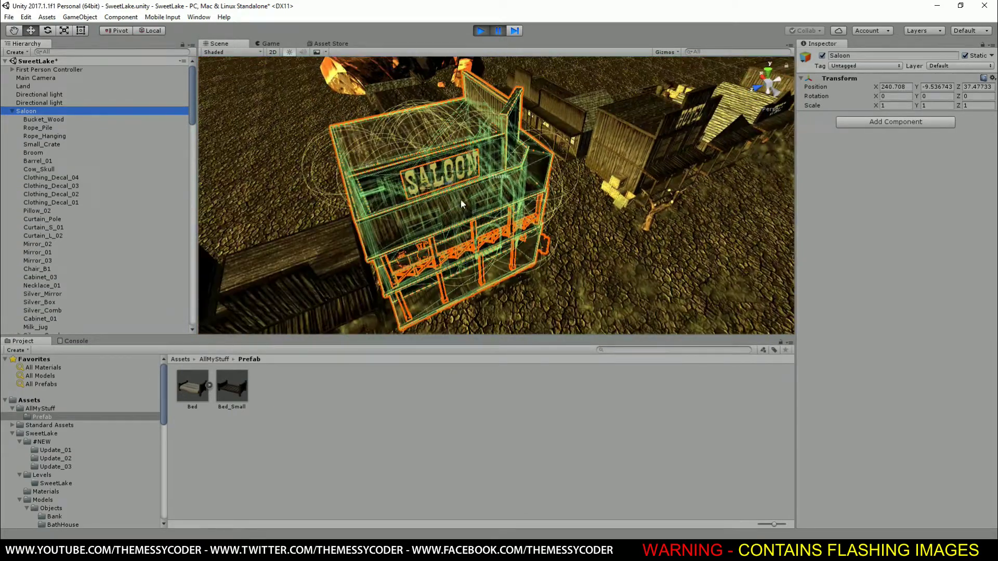
pyautogui.moveTo(459, 201); pyautogui.dragTo(416, 146, button='middle')
pyautogui.moveTo(546, 226); pyautogui.dragTo(421, 176, button='right')
pyautogui.scroll(8, 475, 202)
pyautogui.scroll(5, 472, 203)
pyautogui.keyDown('alt'); pyautogui.moveTo(421, 176); pyautogui.dragTo(472, 199); pyautogui.keyUp('alt')
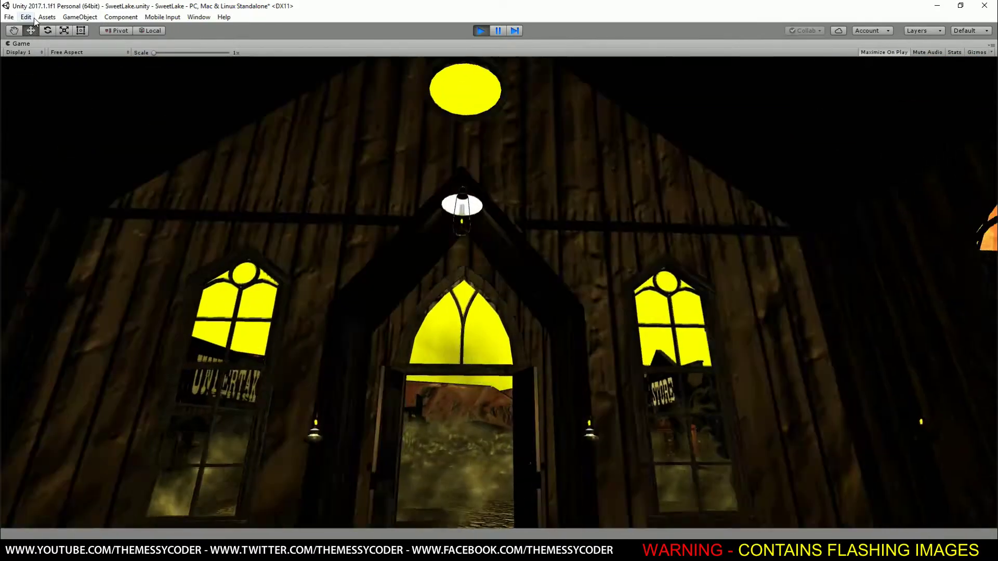
# Stop the game and deactivate the First Person Controller object.
pyautogui.hotkey('ctrl', 'p')
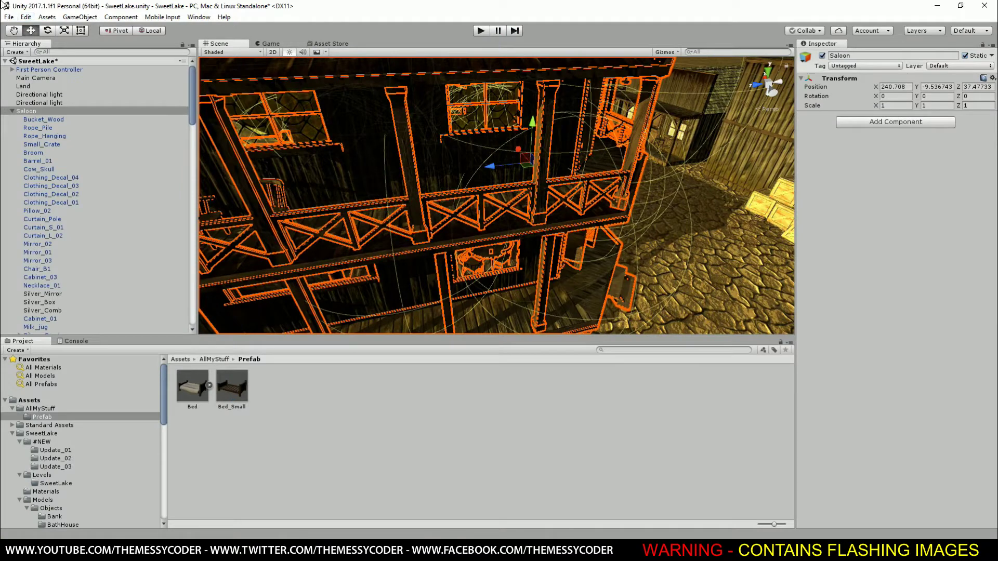
pyautogui.click(33, 70)
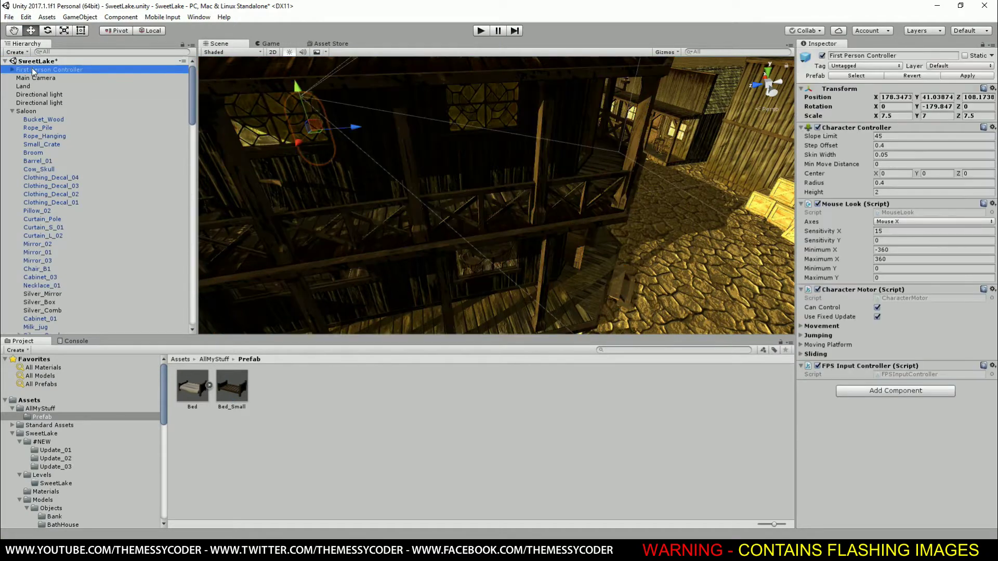
pyautogui.click(822, 56)
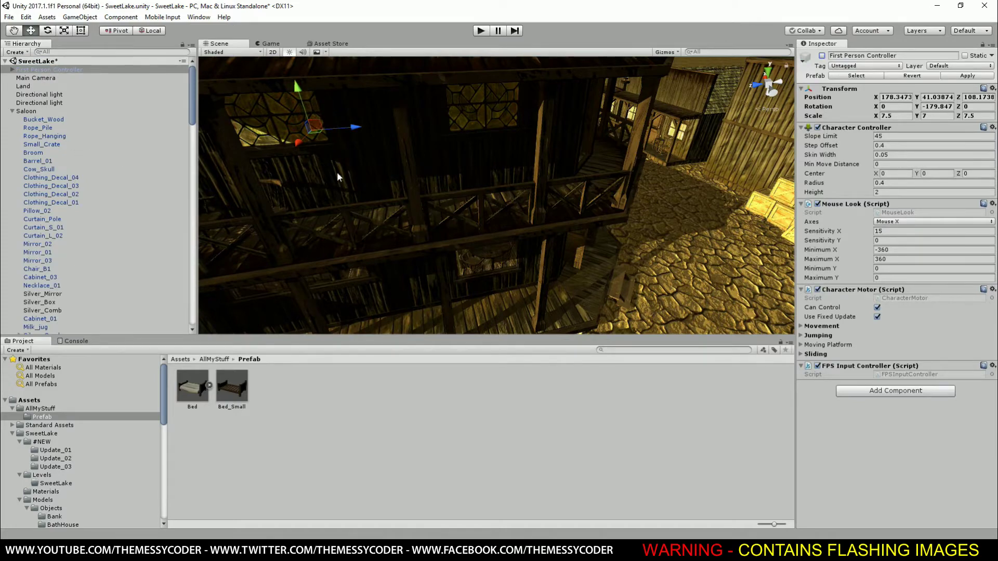
# Place the FPSController prefab from the Standard Assets FirstPersonCharacter prefabs on the saloon's ground-floor porch.
pyautogui.moveTo(338, 178); pyautogui.dragTo(252, 157, button='right')
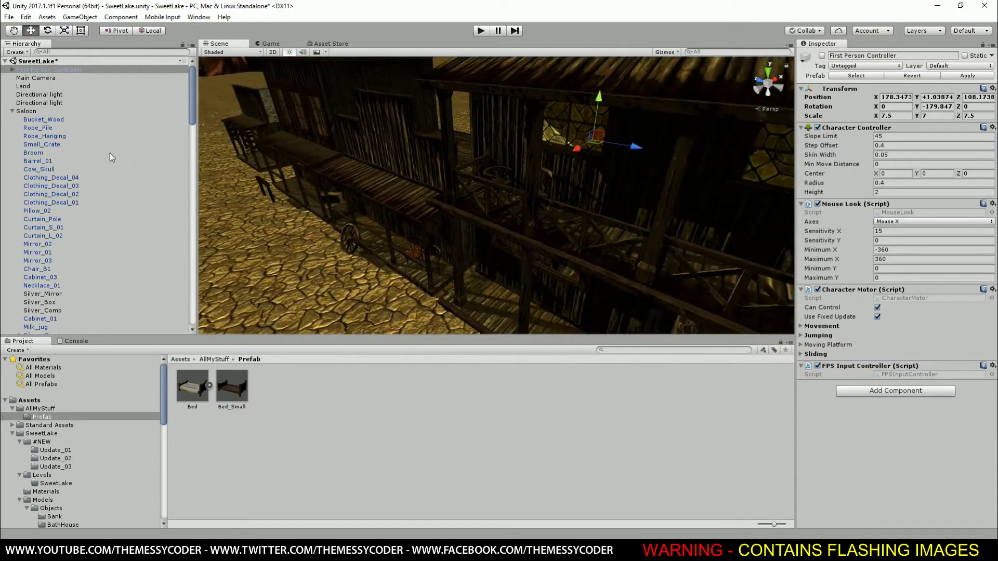
pyautogui.keyDown('alt'); pyautogui.moveTo(111, 158); pyautogui.dragTo(500, 238); pyautogui.keyUp('alt')
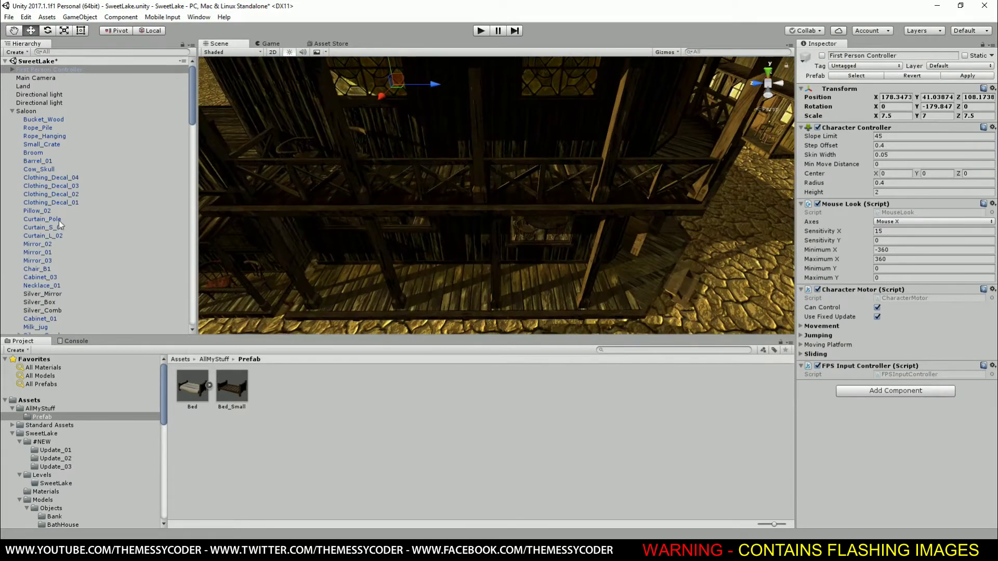
pyautogui.click(42, 425)
pyautogui.doubleClick(233, 394)
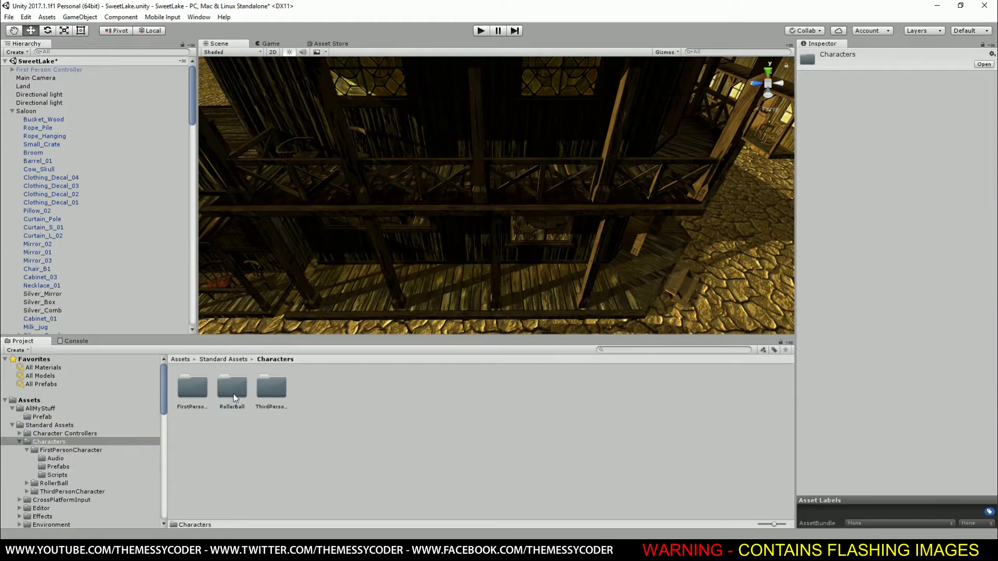
pyautogui.doubleClick(197, 393)
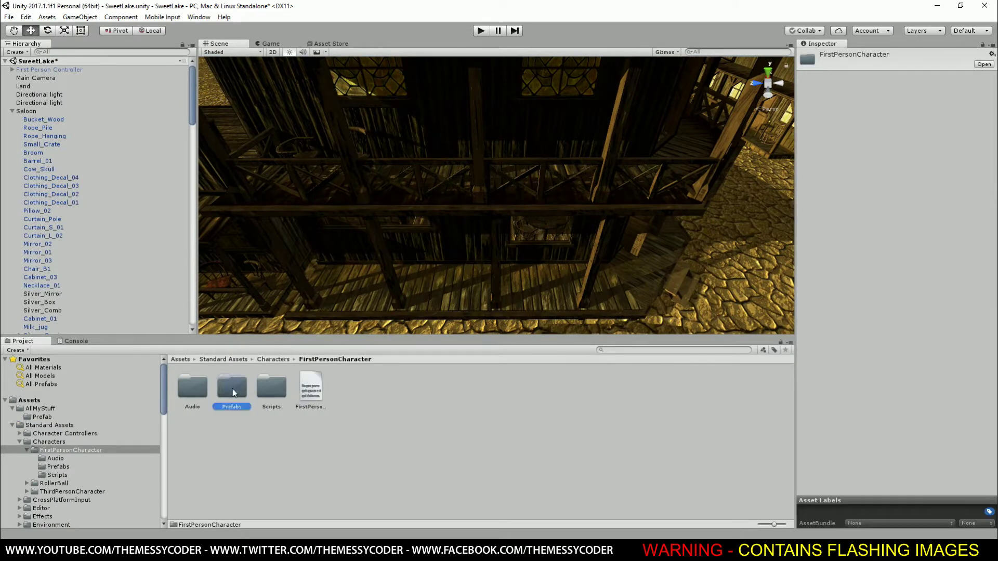
pyautogui.doubleClick(227, 393)
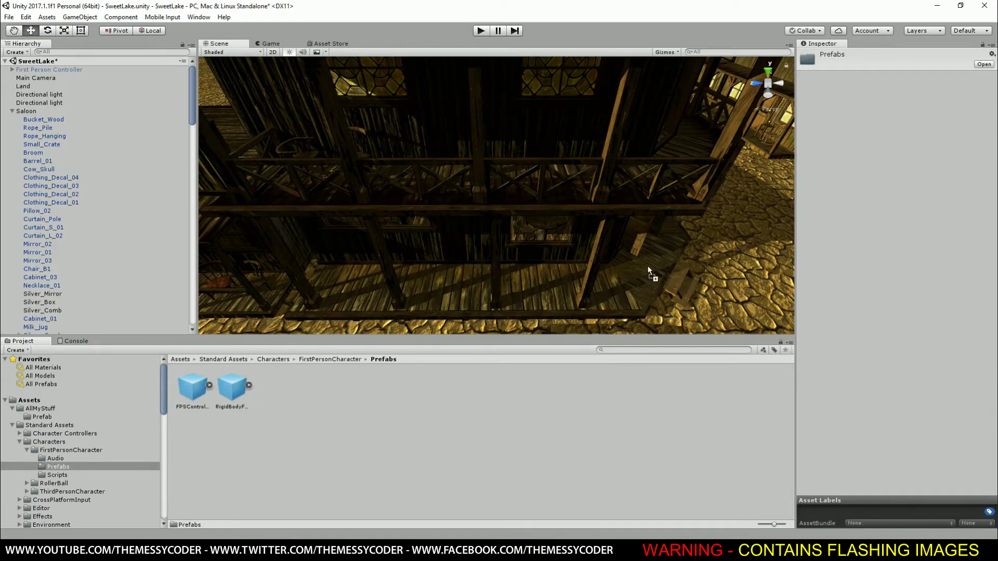
pyautogui.moveTo(647, 266); pyautogui.dragTo(672, 234)
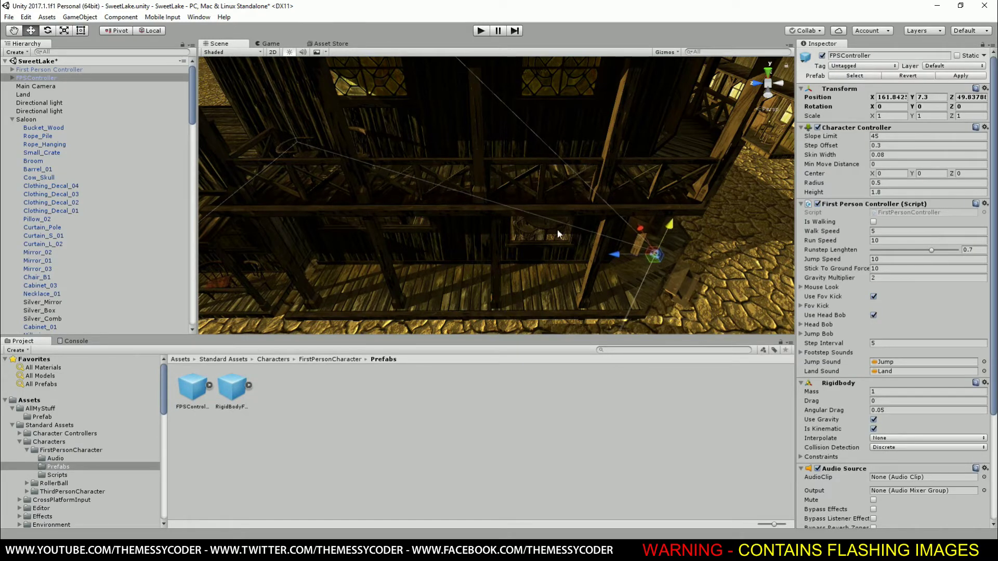
# Run the scene and walk around the street and into the saloon to check the FPSController's scale.
pyautogui.click(481, 30)
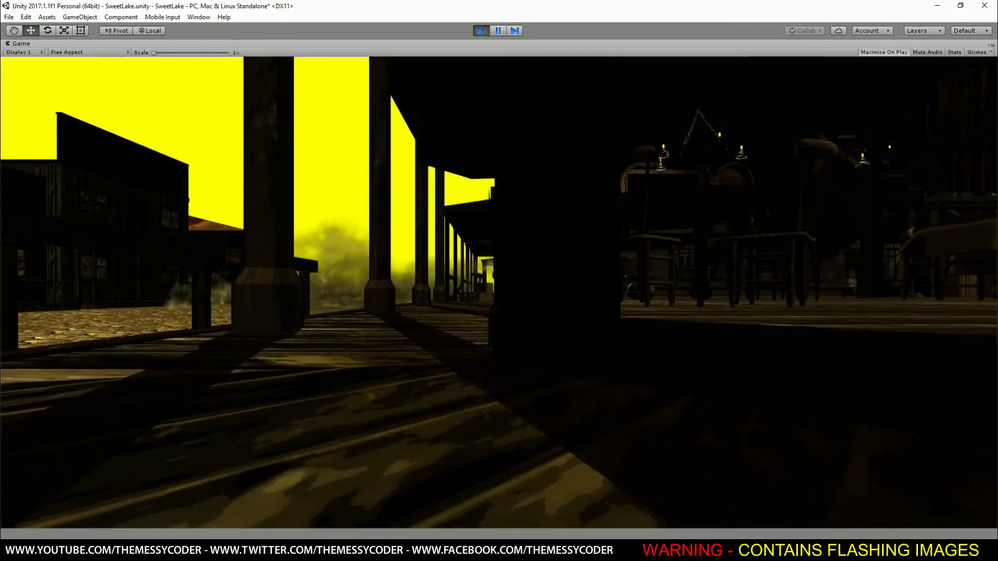
pyautogui.press('w')
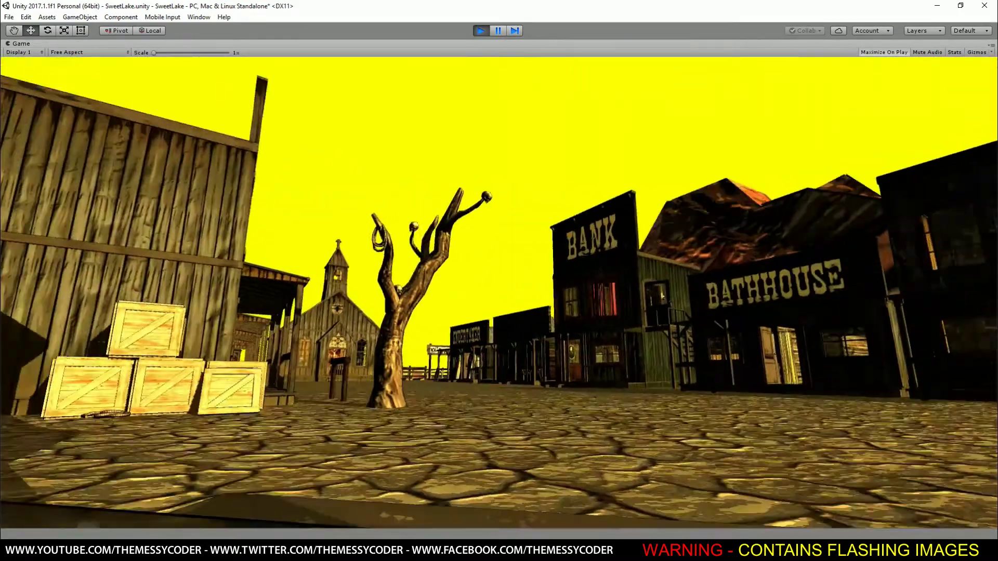
pyautogui.press('w')
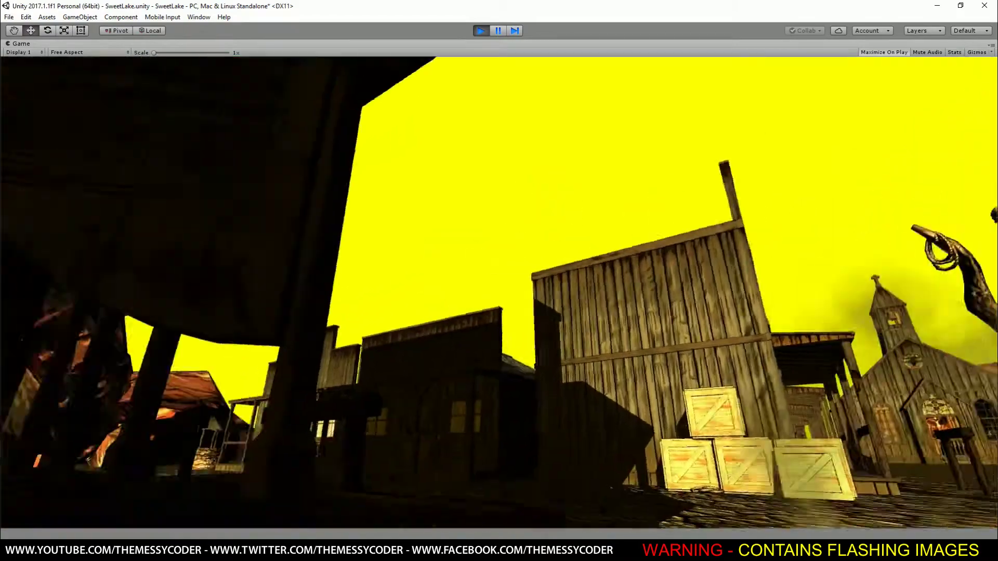
pyautogui.press('w')
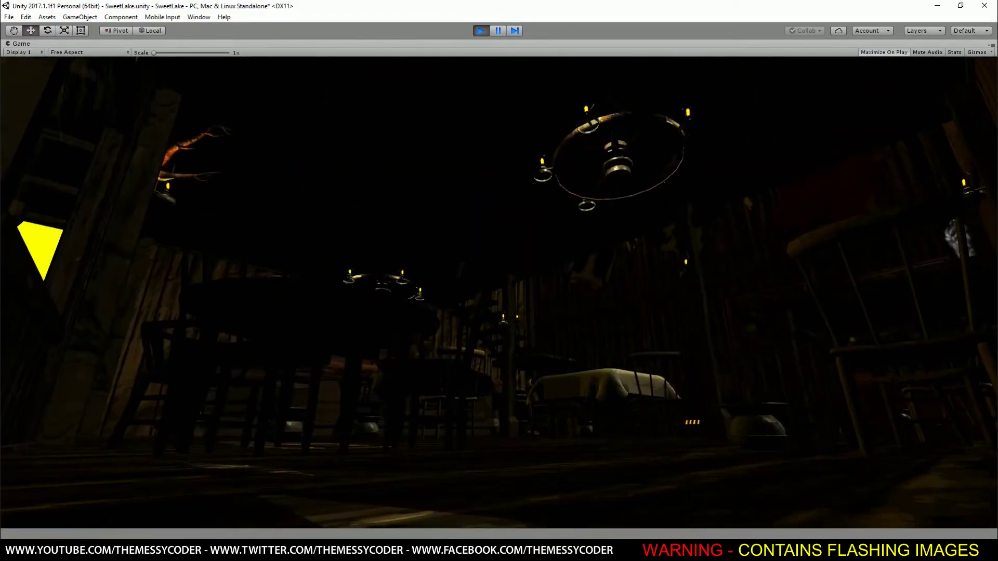
# Walk the FPSController among the saloon's tables and over to the piano stage to judge the furniture's scale.
pyautogui.press('w')
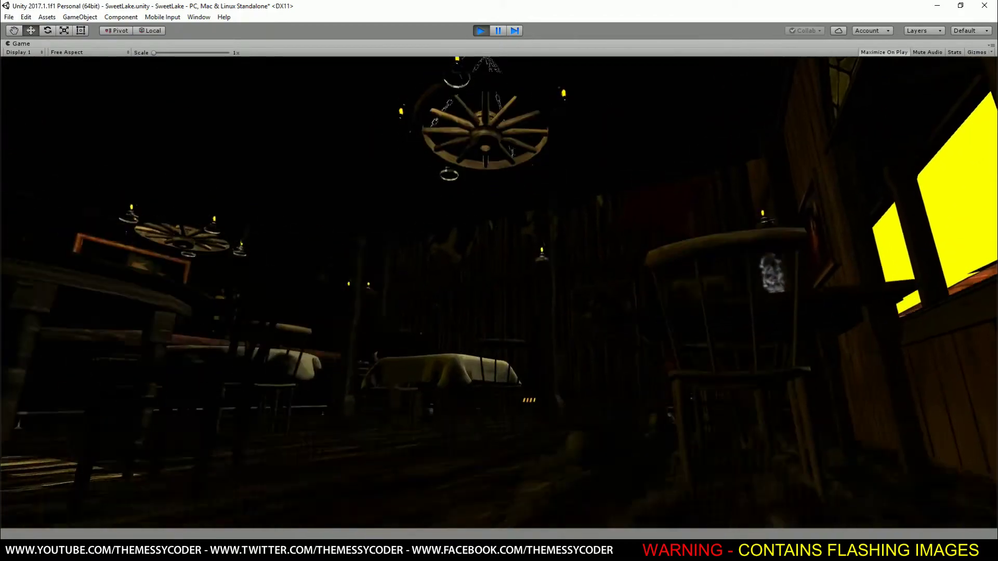
pyautogui.press('w')
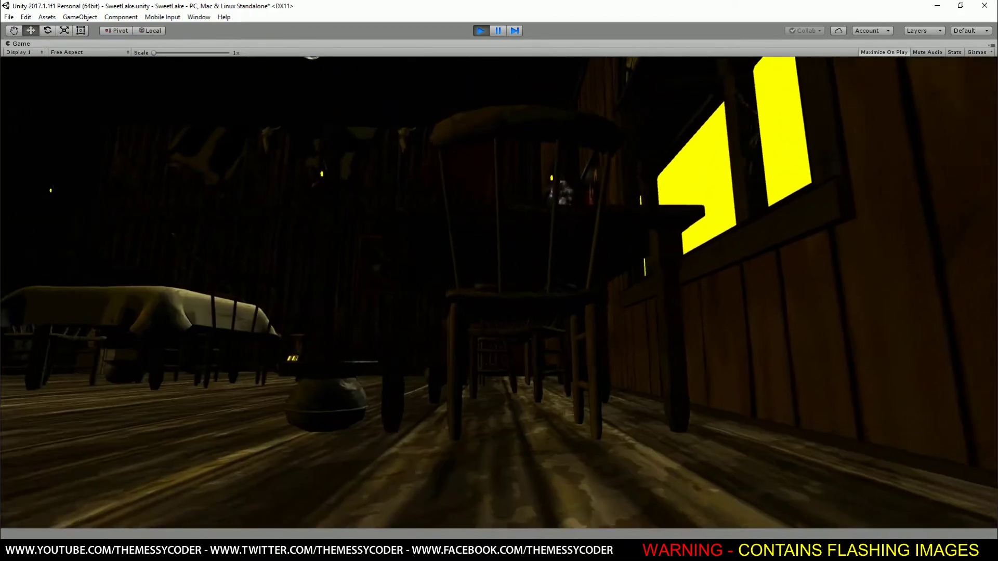
pyautogui.press('w')
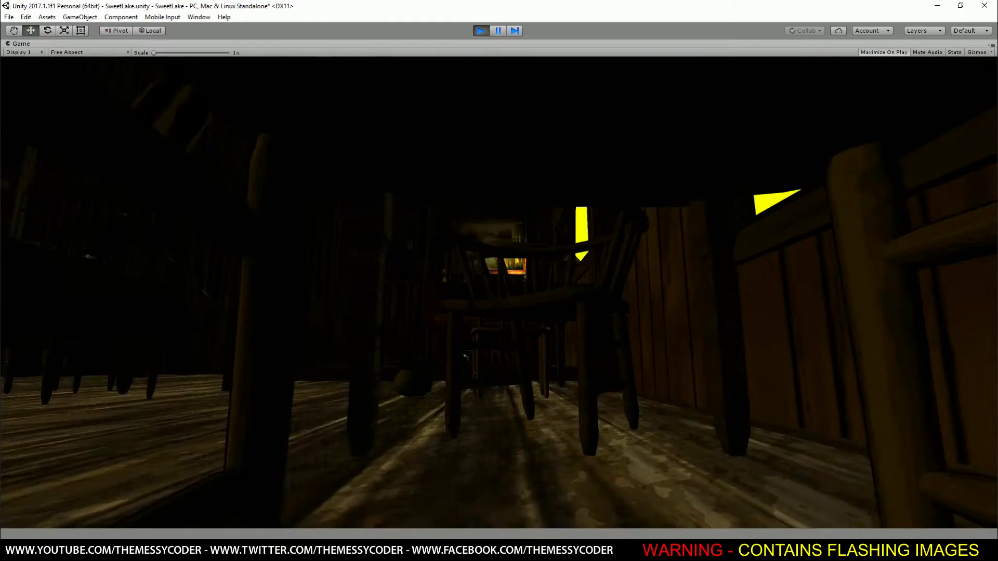
pyautogui.press('w')
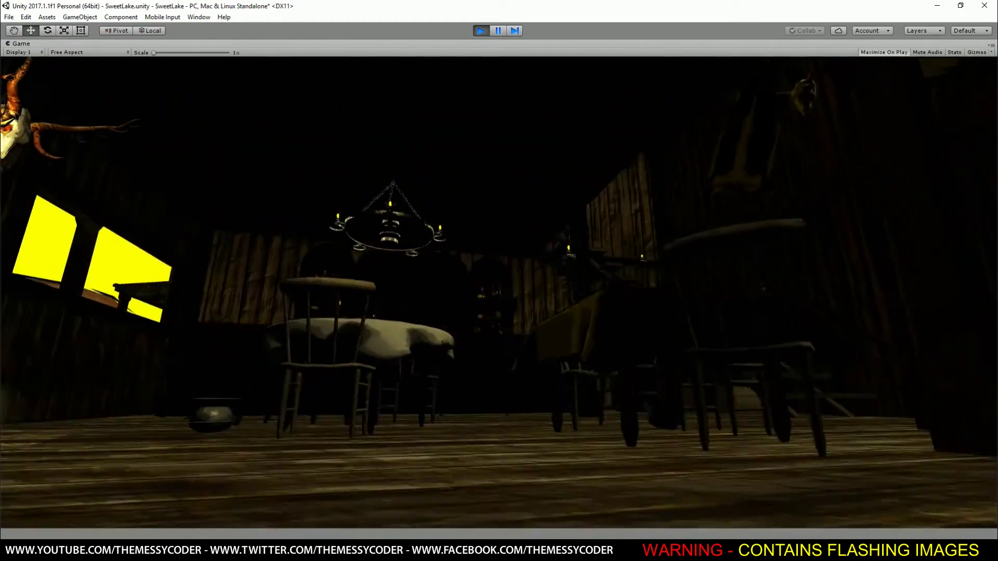
pyautogui.press('w')
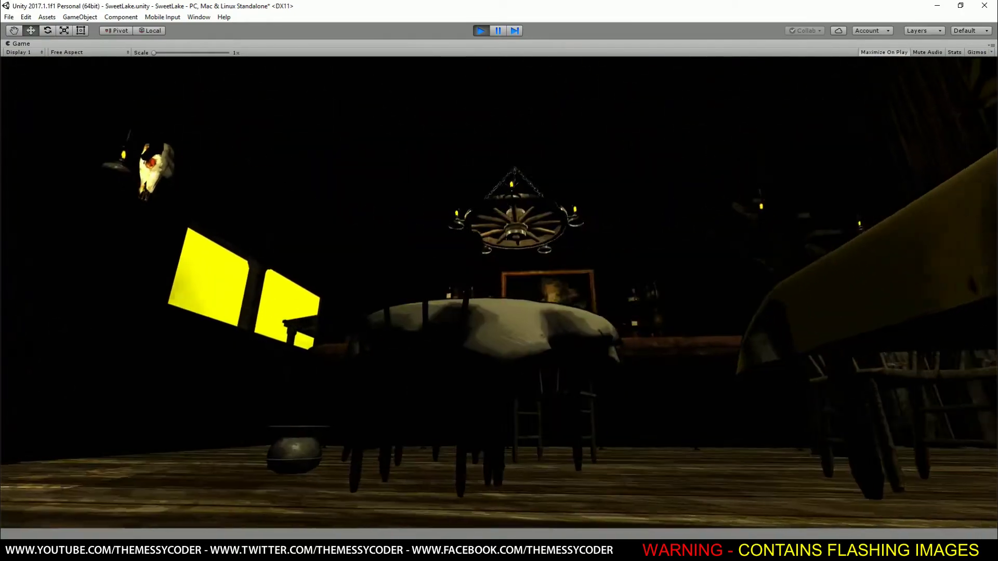
pyautogui.press('w')
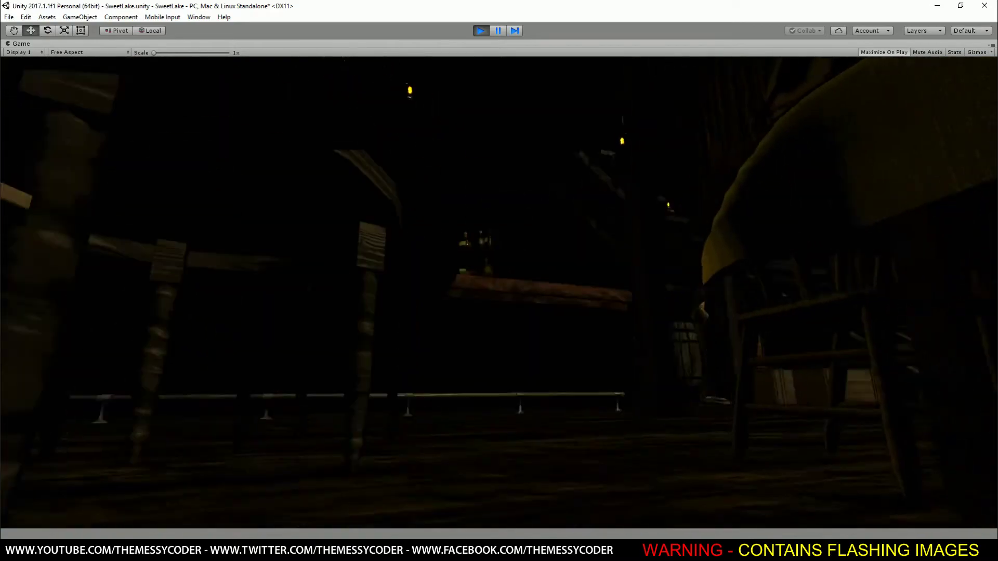
pyautogui.press('w')
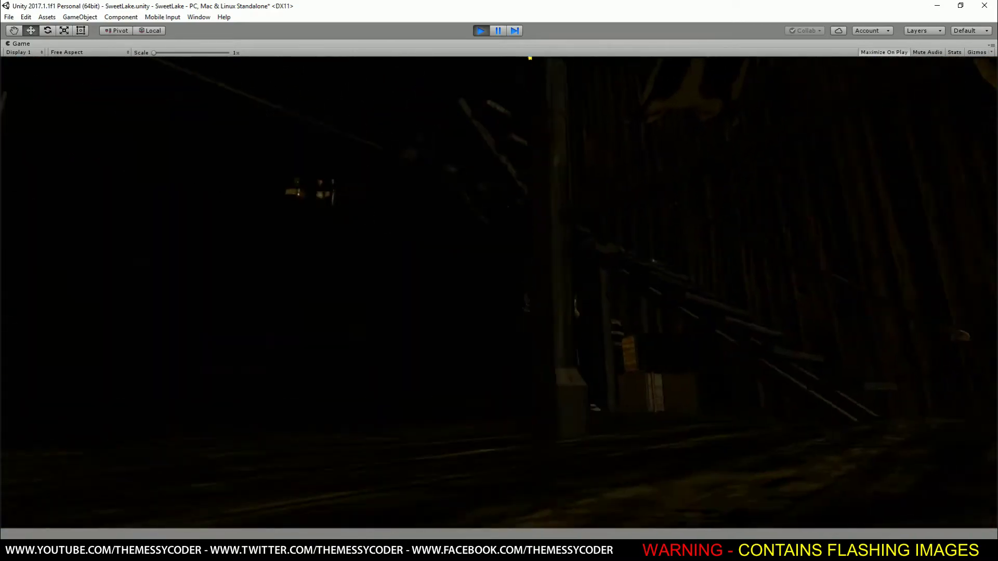
pyautogui.press('w')
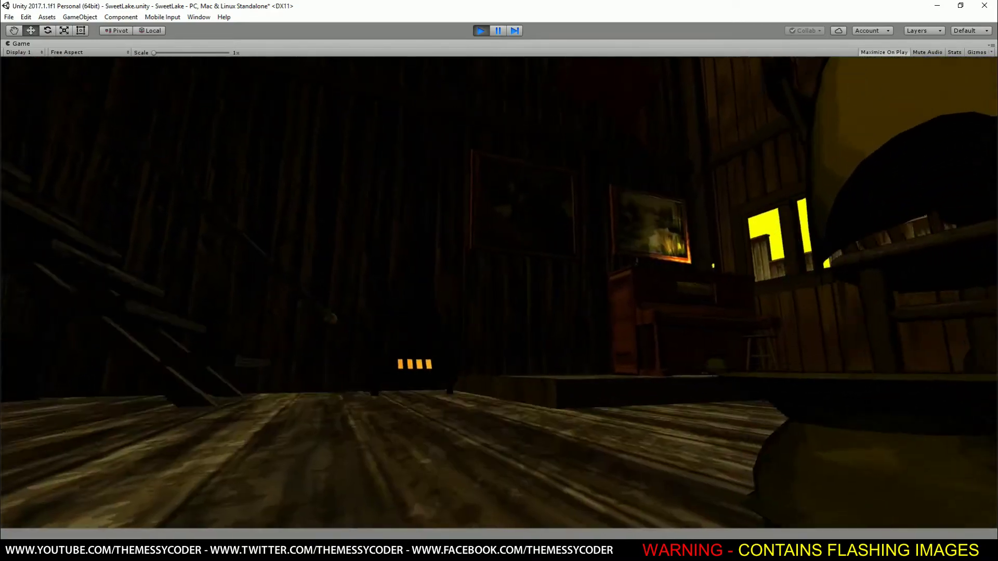
pyautogui.press('w')
pyautogui.press('w')
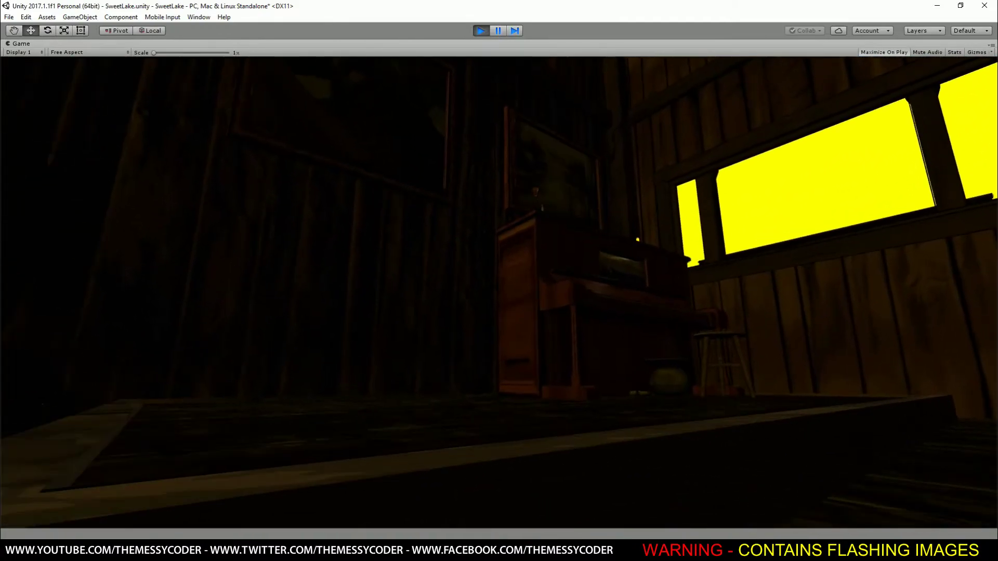
# Walk to the saloon's bar counter and barrels and inspect the area beside the counter.
pyautogui.press('w')
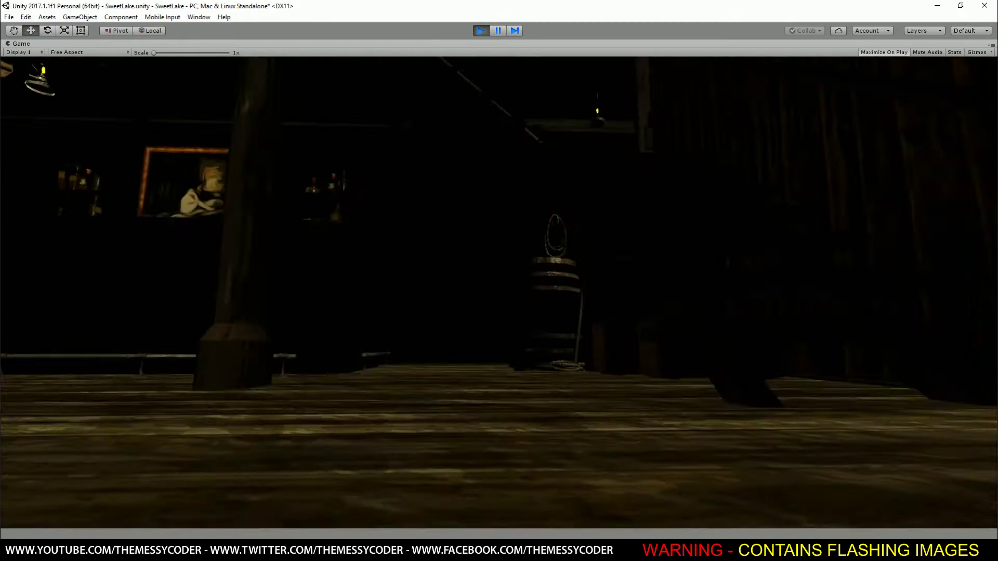
pyautogui.press('w')
pyautogui.press('w')
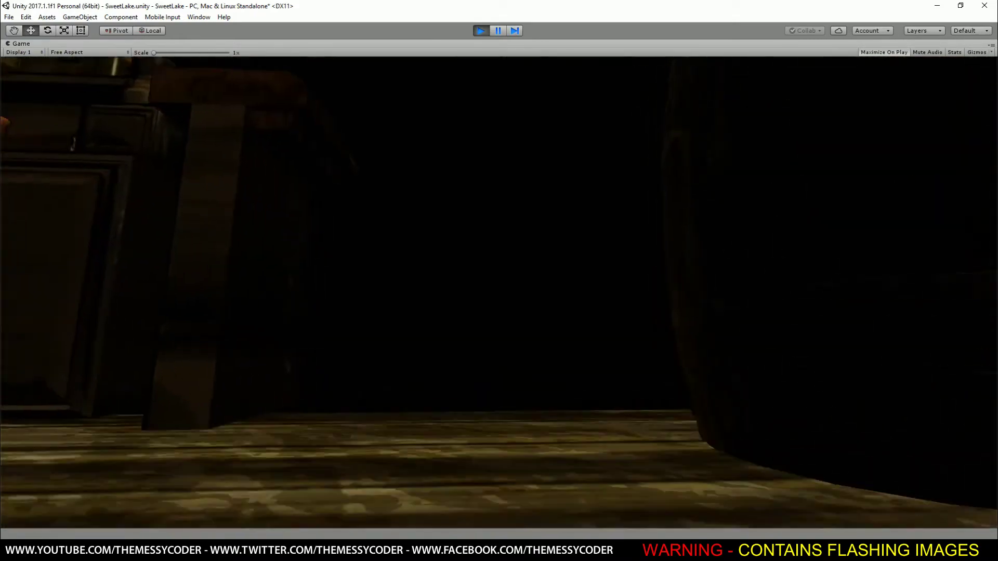
pyautogui.press('s')
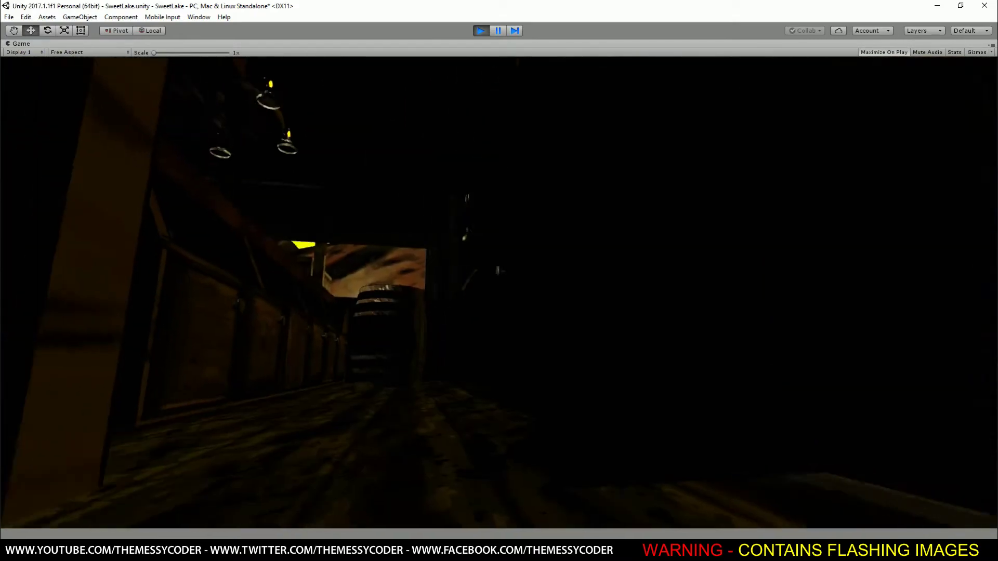
pyautogui.press('w')
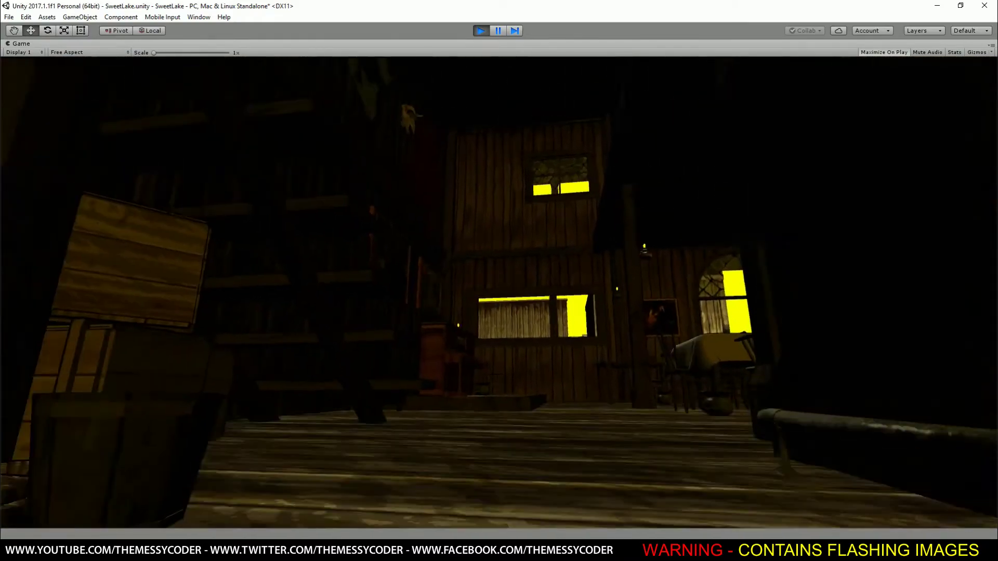
# Walk back across the saloon floor and out through the swing doors.
pyautogui.press('w')
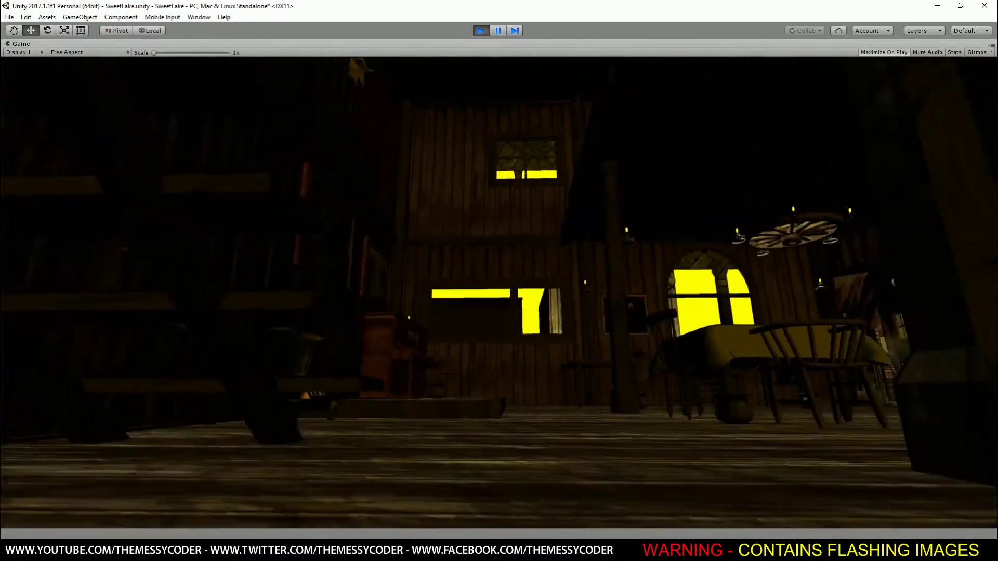
pyautogui.press('w')
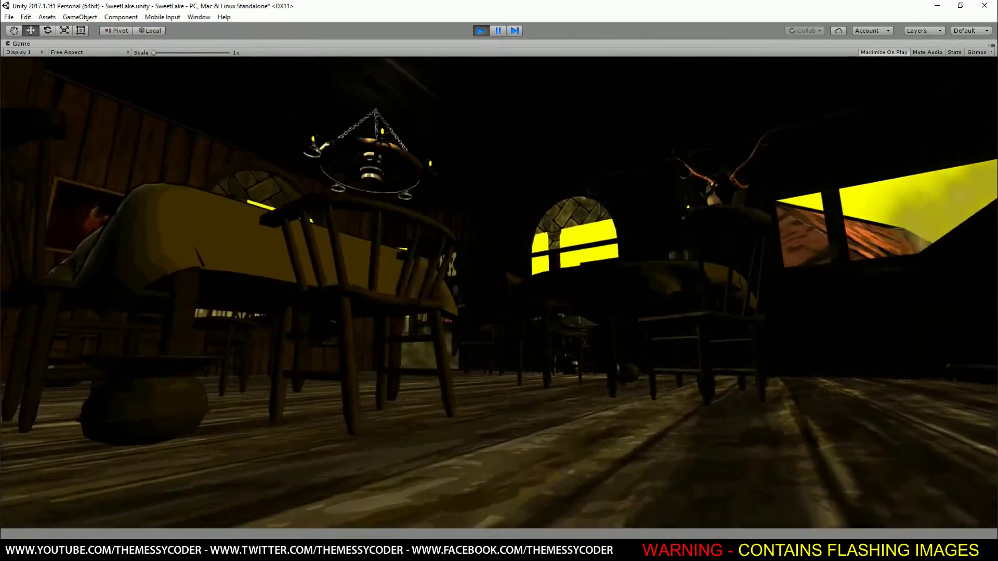
pyautogui.press('w')
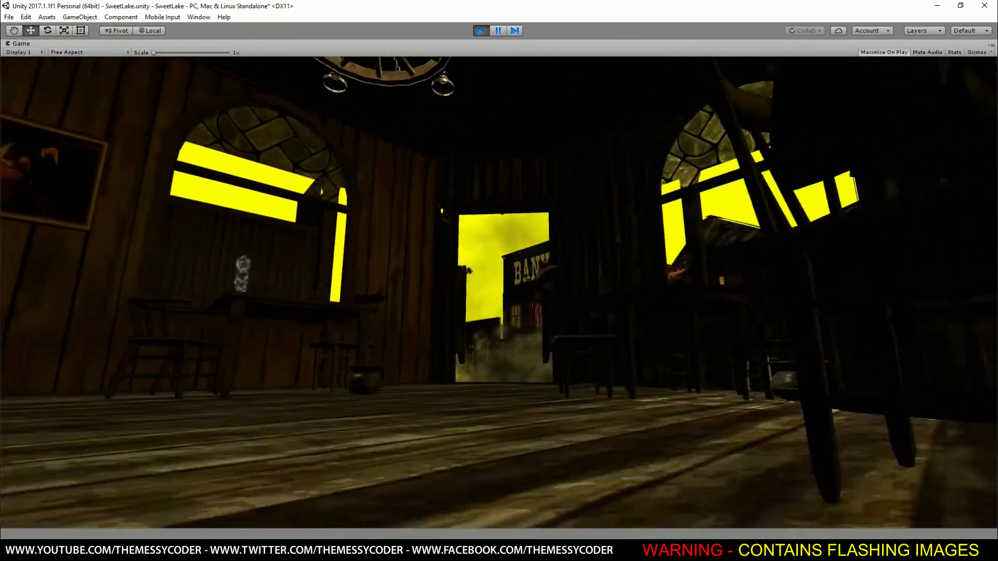
pyautogui.press('w')
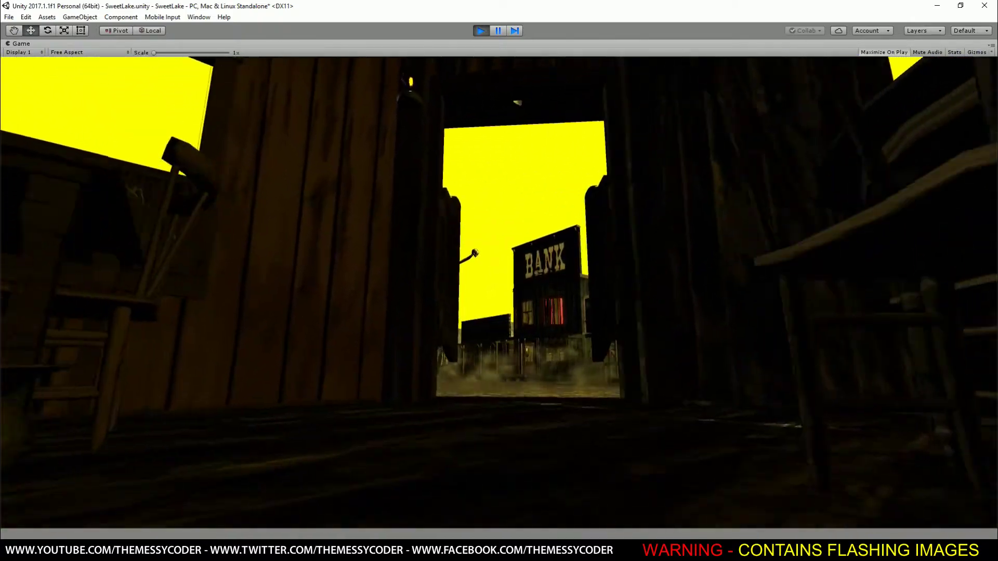
pyautogui.press('w')
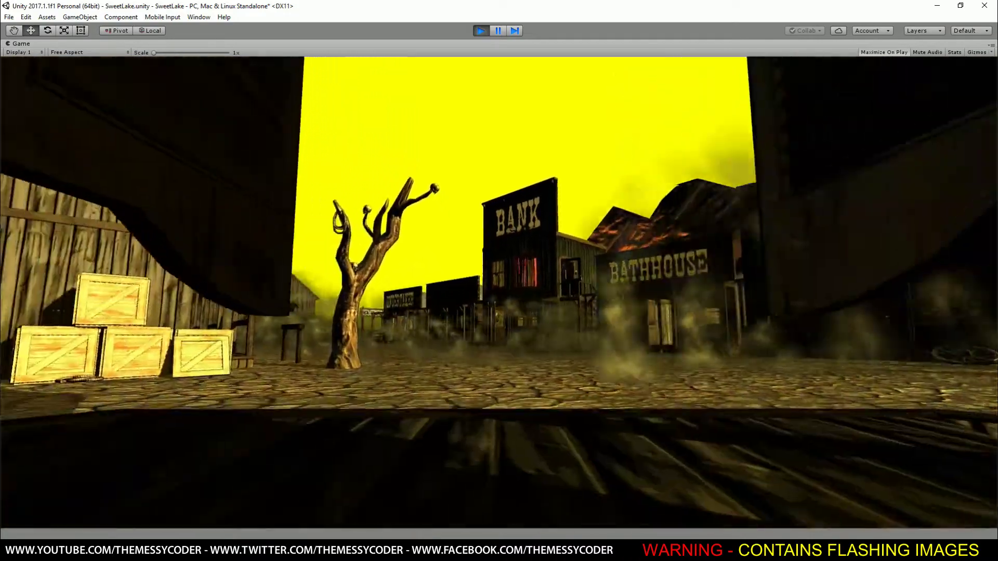
# Walk along the street past the tree, Hotel and Bank to check the buildings' scale, and stop the game.
pyautogui.press('w')
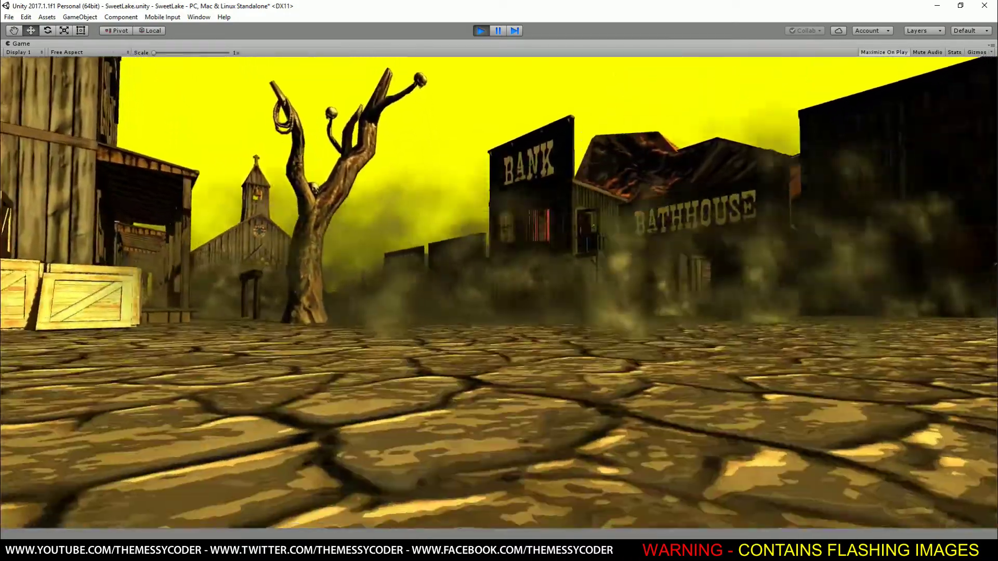
pyautogui.press('w')
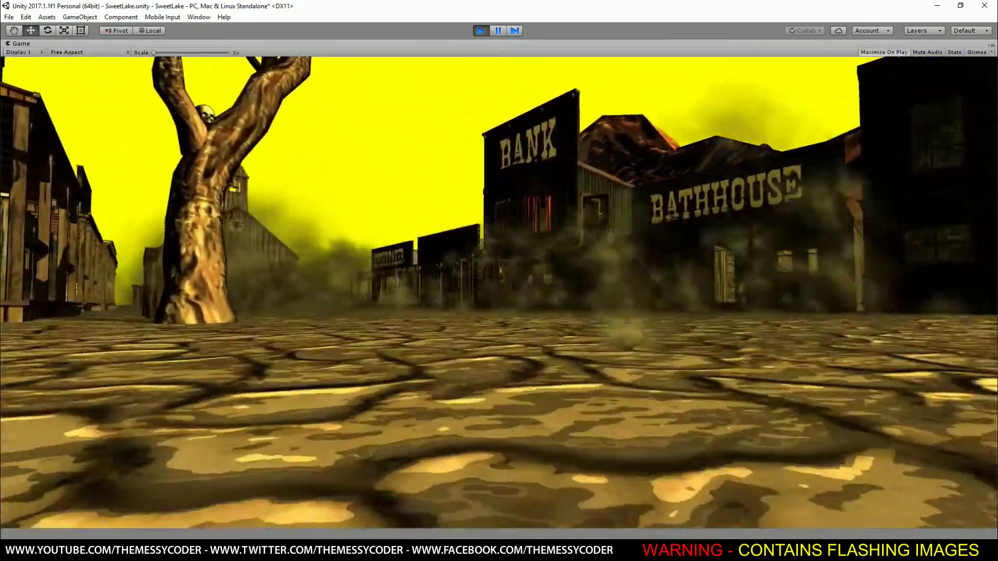
pyautogui.press('w')
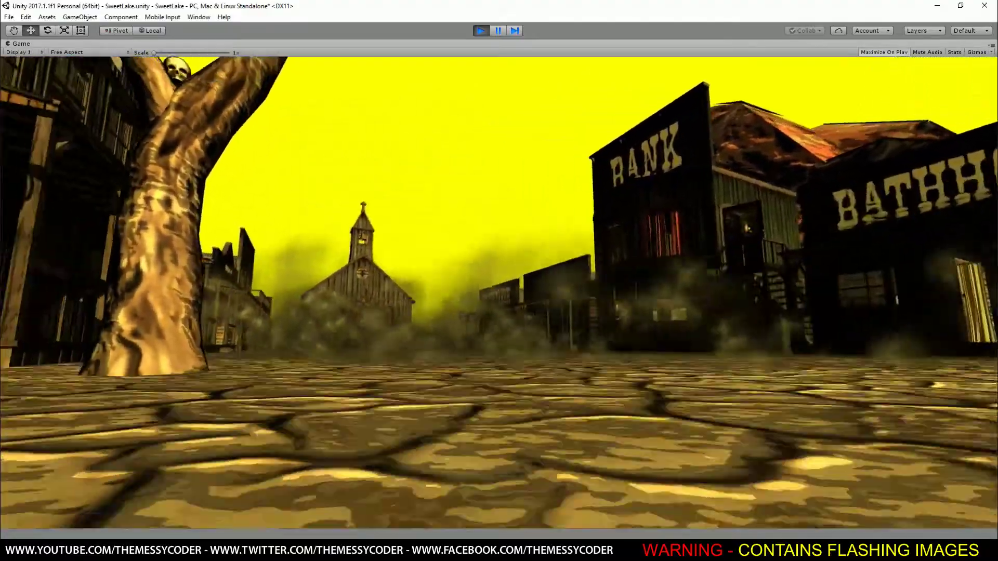
pyautogui.press('w')
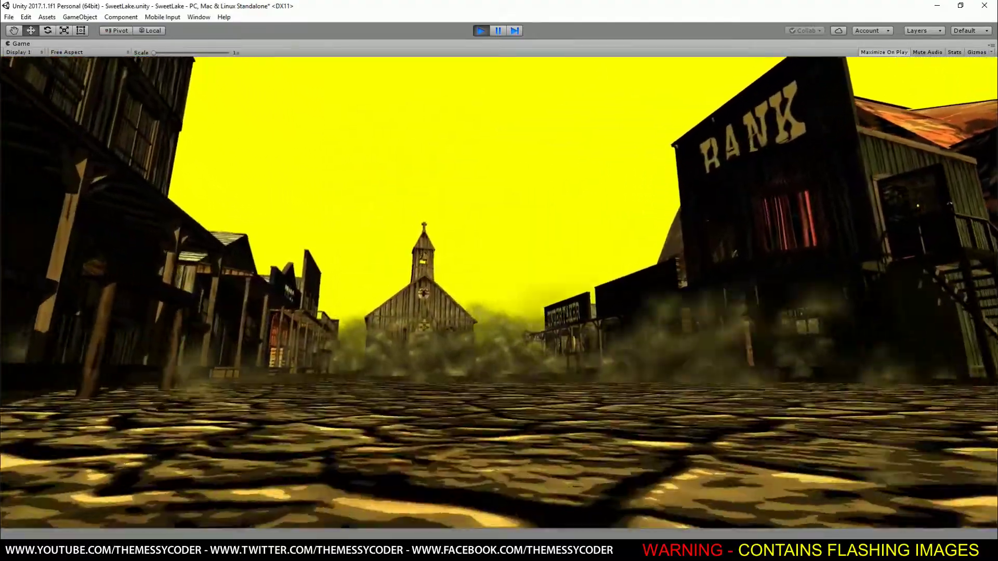
pyautogui.press('w')
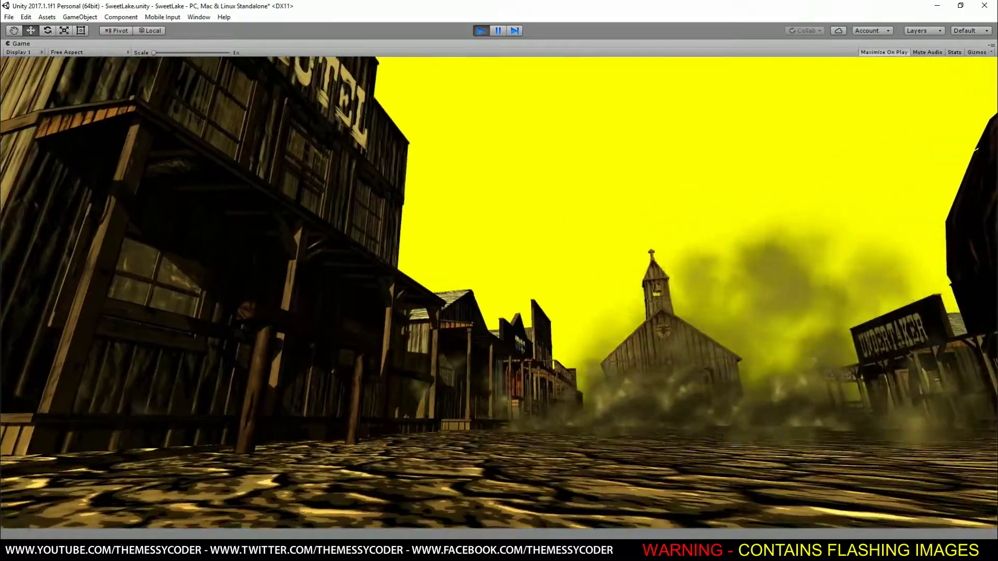
pyautogui.press('w')
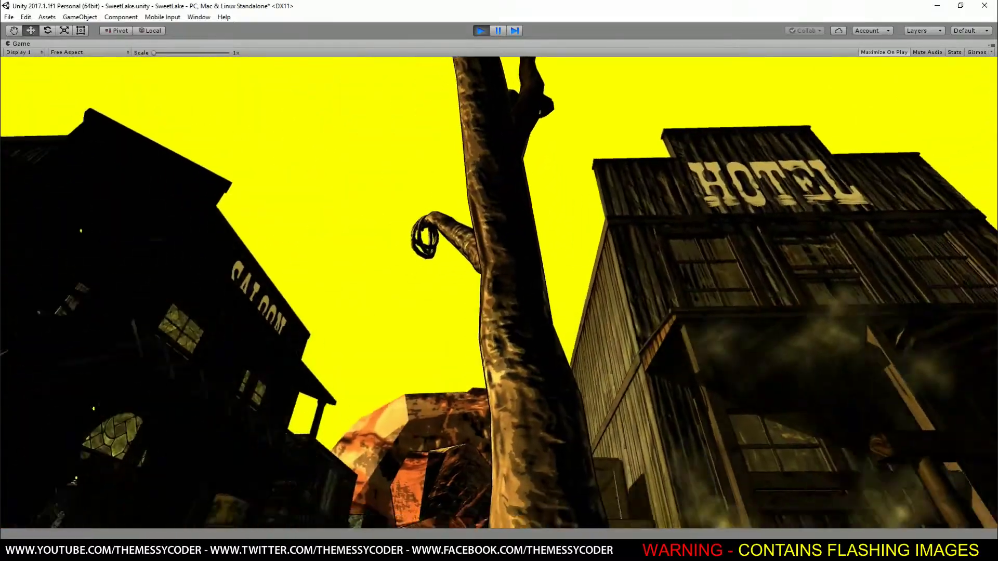
pyautogui.press('w')
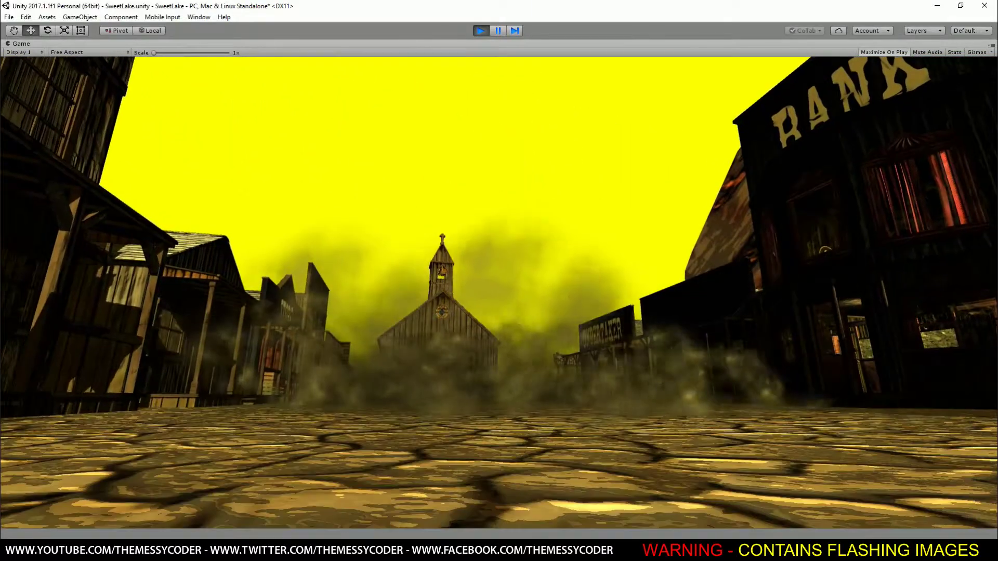
pyautogui.hotkey('ctrl', 'p')
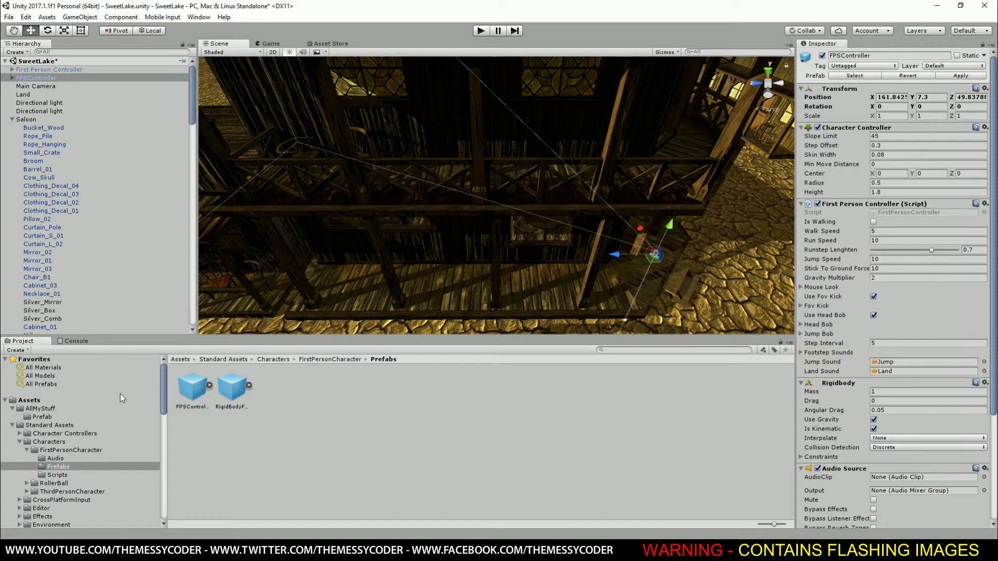
# Switch the editor to a custom window layout named Inspector for browsing the texture folders.
pyautogui.scroll(-12, 59, 438)
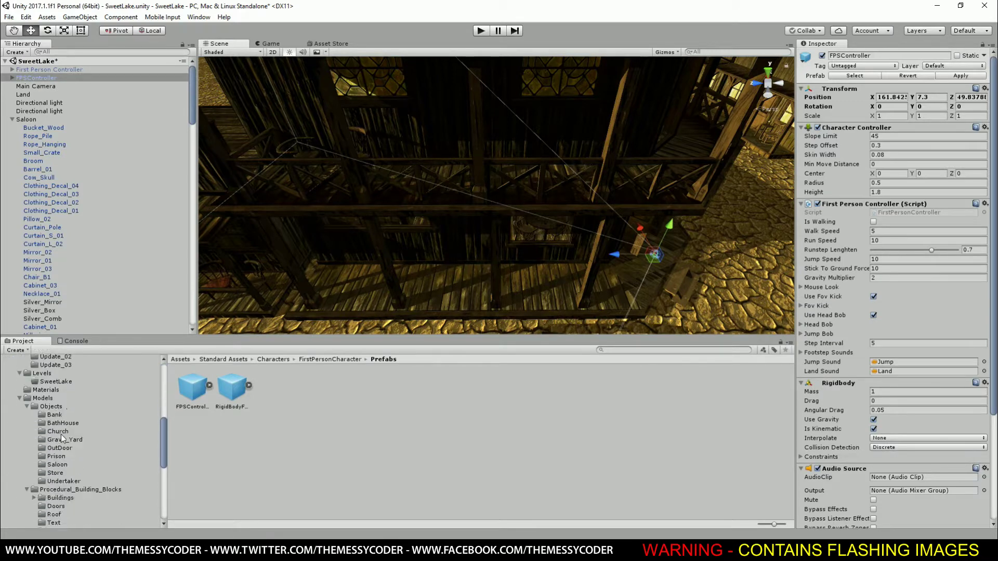
pyautogui.scroll(-3, 60, 426)
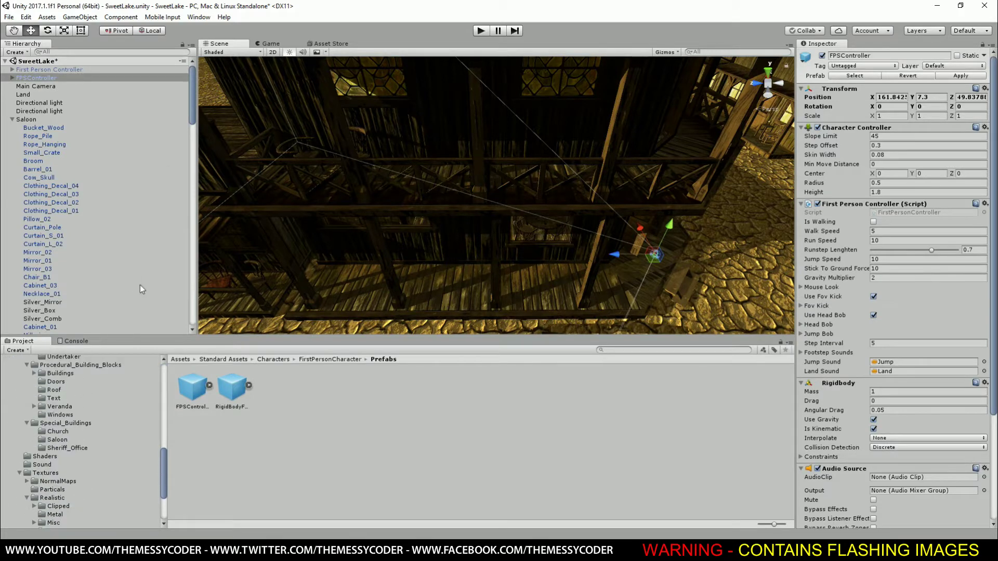
pyautogui.click(197, 18)
pyautogui.moveTo(257, 58)
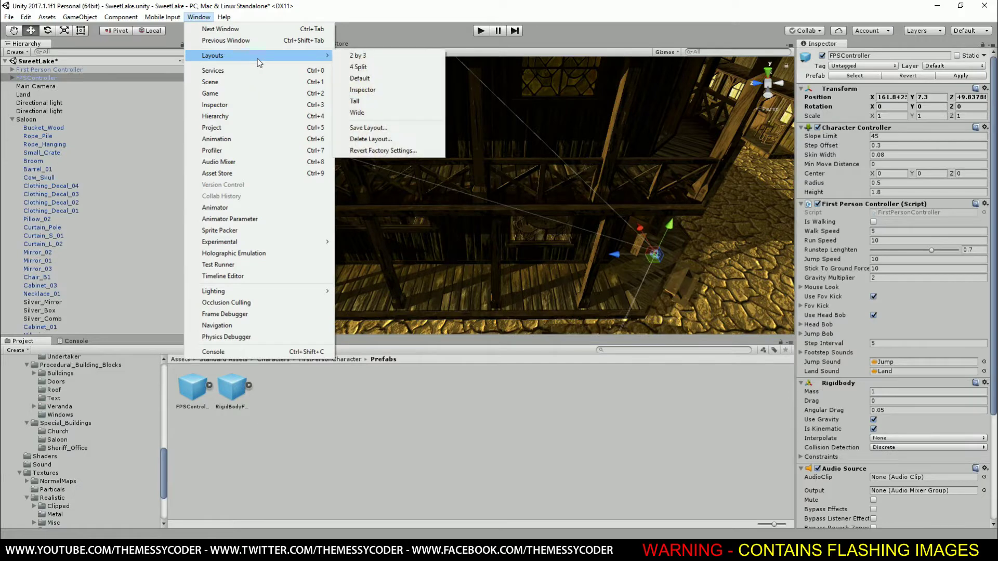
pyautogui.click(390, 92)
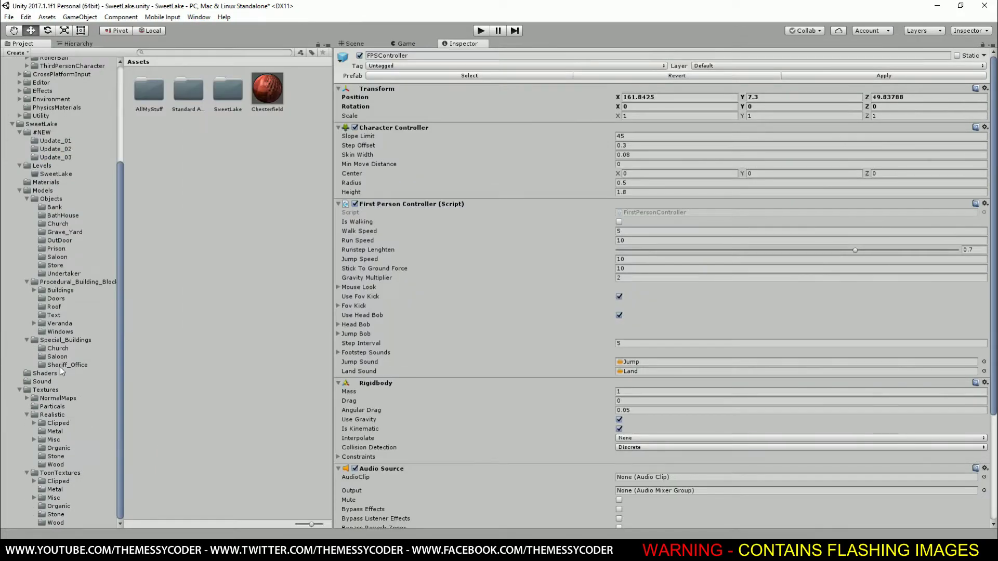
# Compare the Wall_01 texture previews in the Wood folders of ToonTextures and Realistic.
pyautogui.click(56, 523)
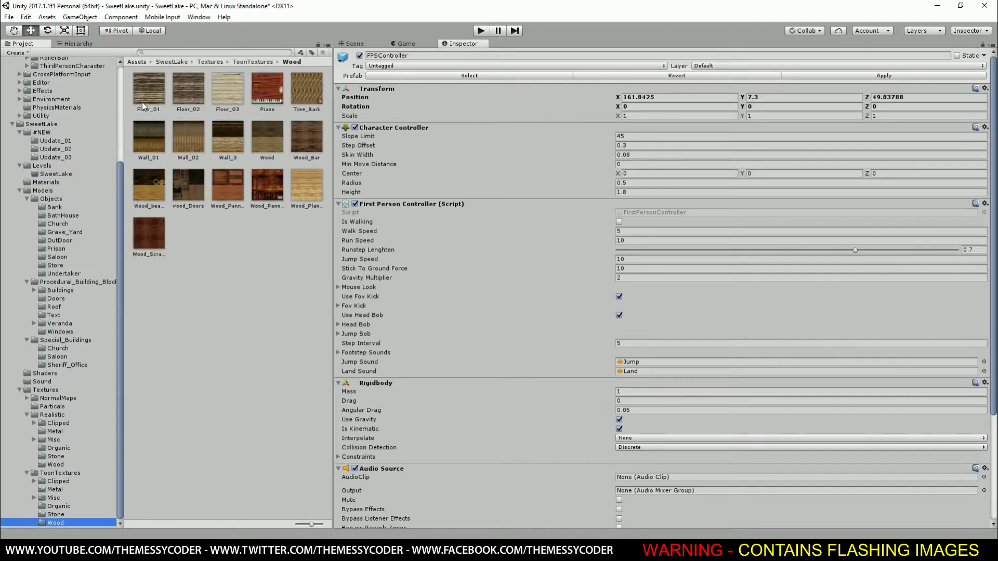
pyautogui.click(147, 131)
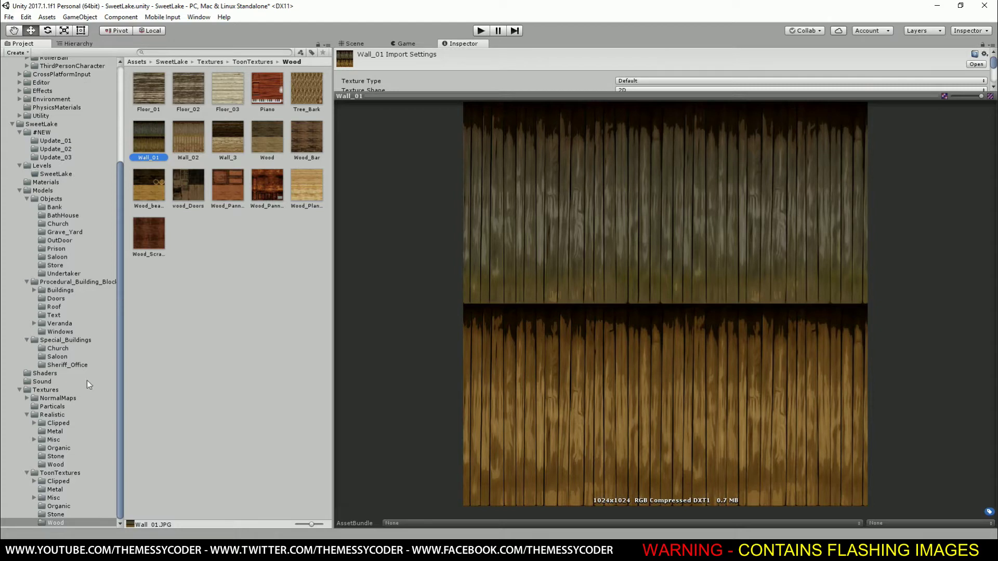
pyautogui.click(56, 464)
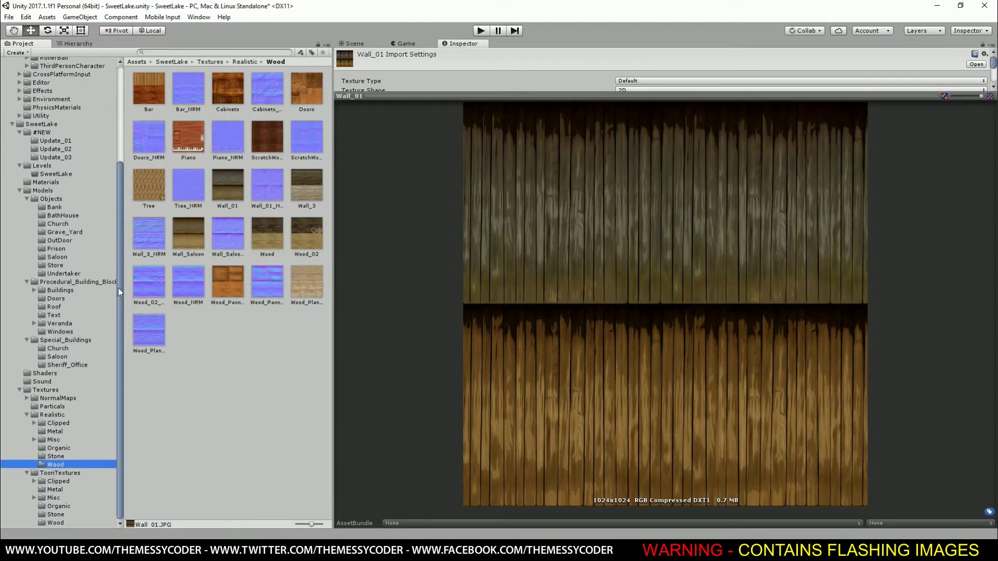
pyautogui.click(228, 196)
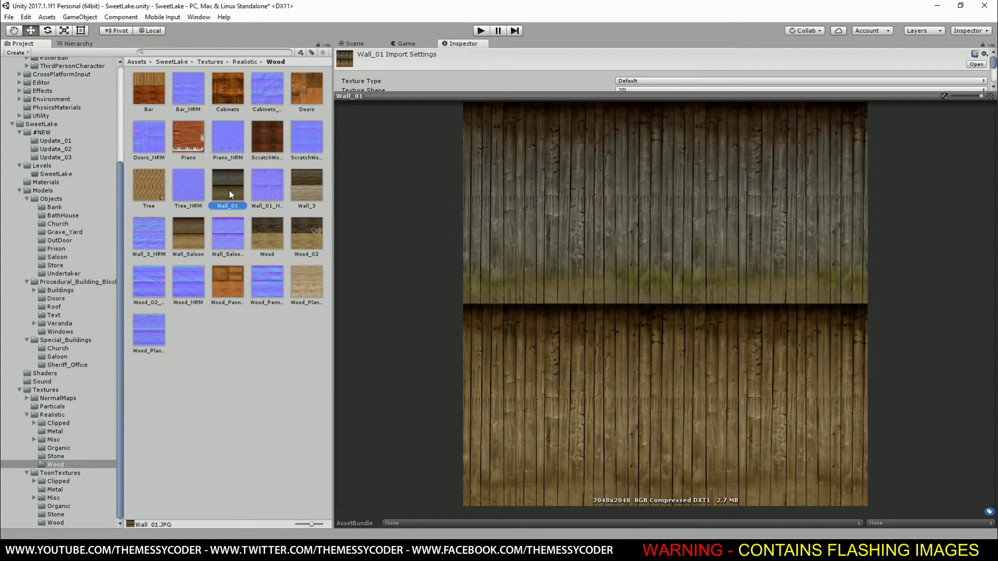
pyautogui.click(55, 522)
pyautogui.click(147, 139)
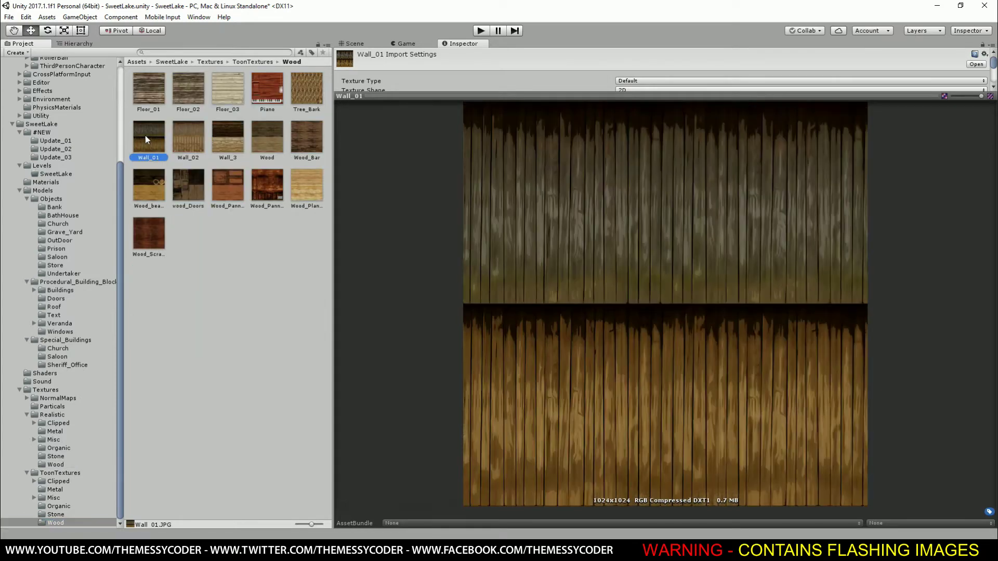
# Preview the realistic Wall_01 wood texture and the realistic GraveStone_1 and GraveStone_1_NoRIP stone textures.
pyautogui.click(53, 466)
pyautogui.click(225, 193)
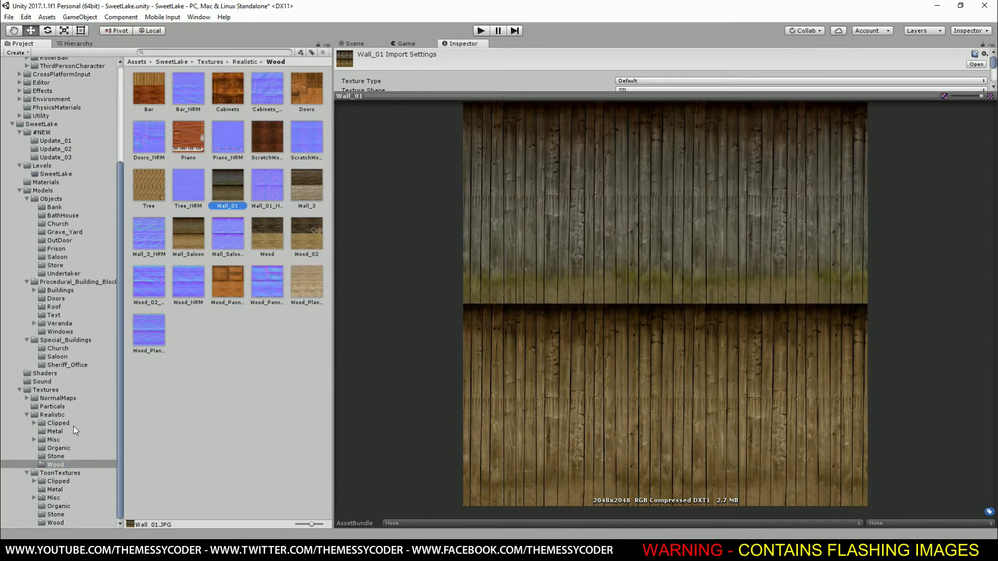
pyautogui.click(58, 456)
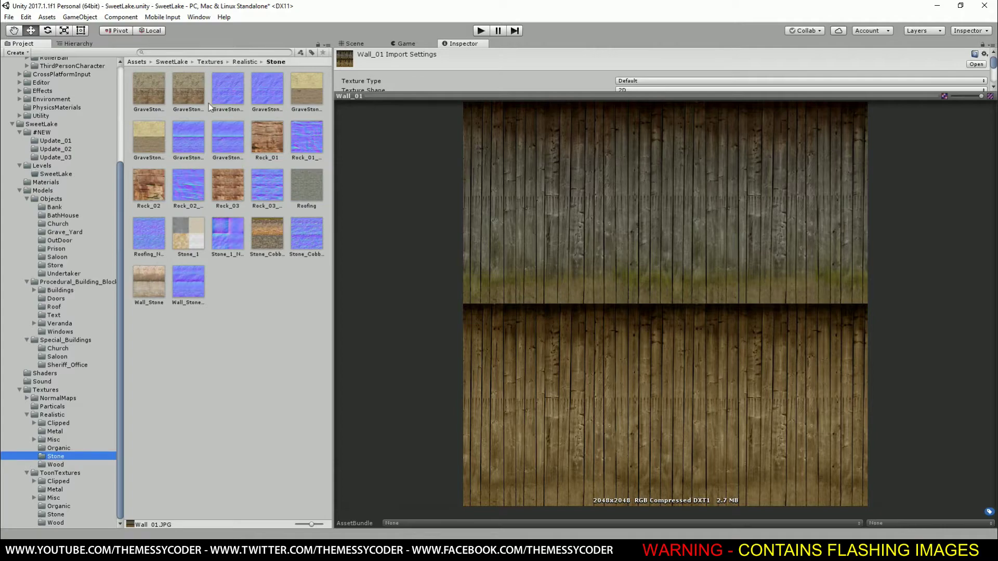
pyautogui.click(140, 96)
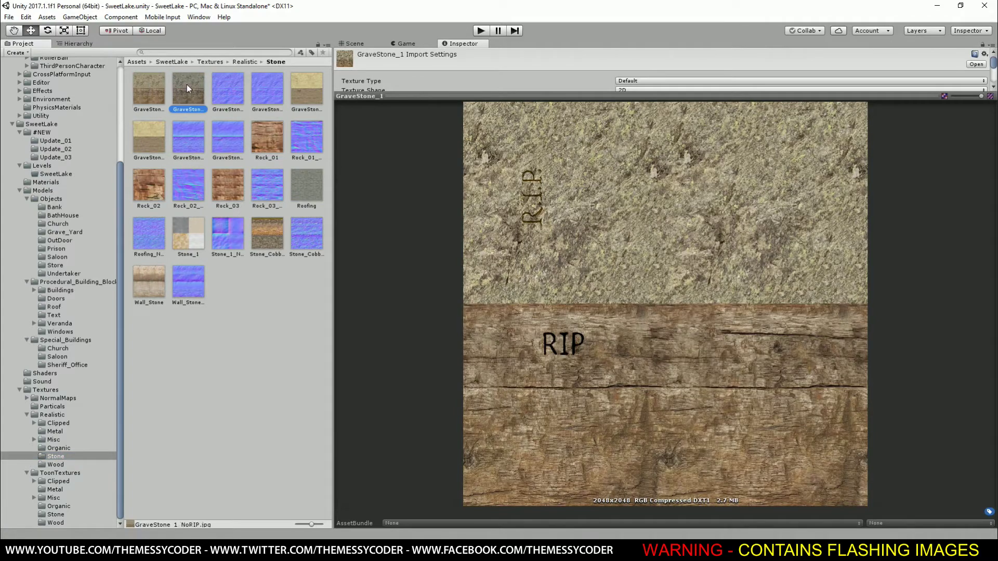
pyautogui.click(158, 83)
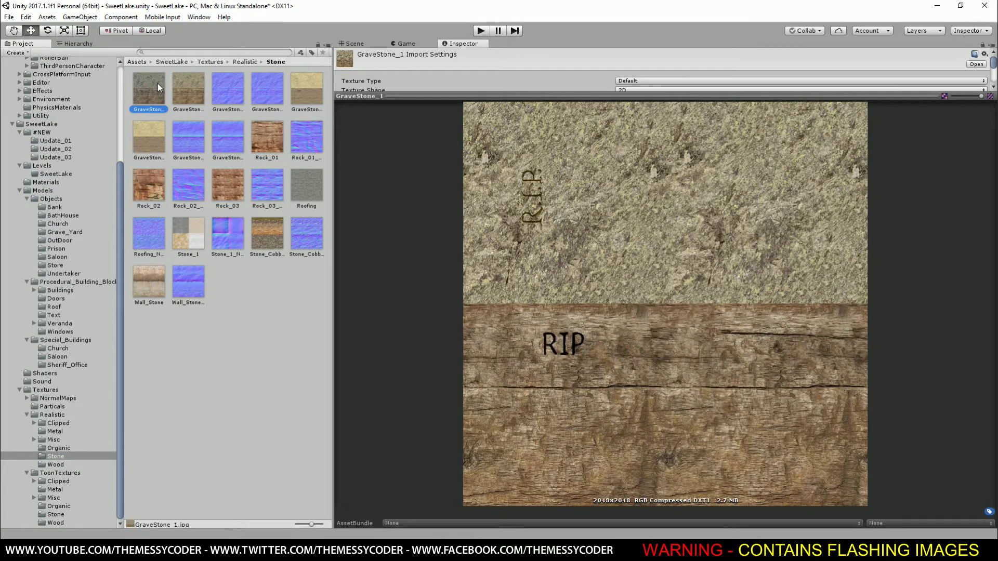
pyautogui.click(194, 87)
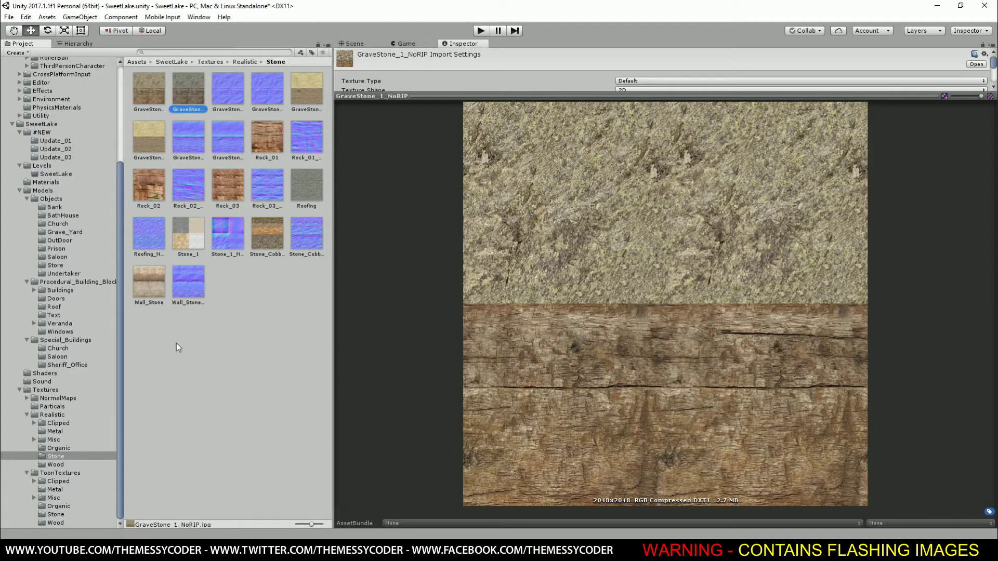
# Preview the GraveStone_1 and GraveStone_1_NoRIP textures in the Stone folder of ToonTextures.
pyautogui.click(48, 515)
pyautogui.click(186, 88)
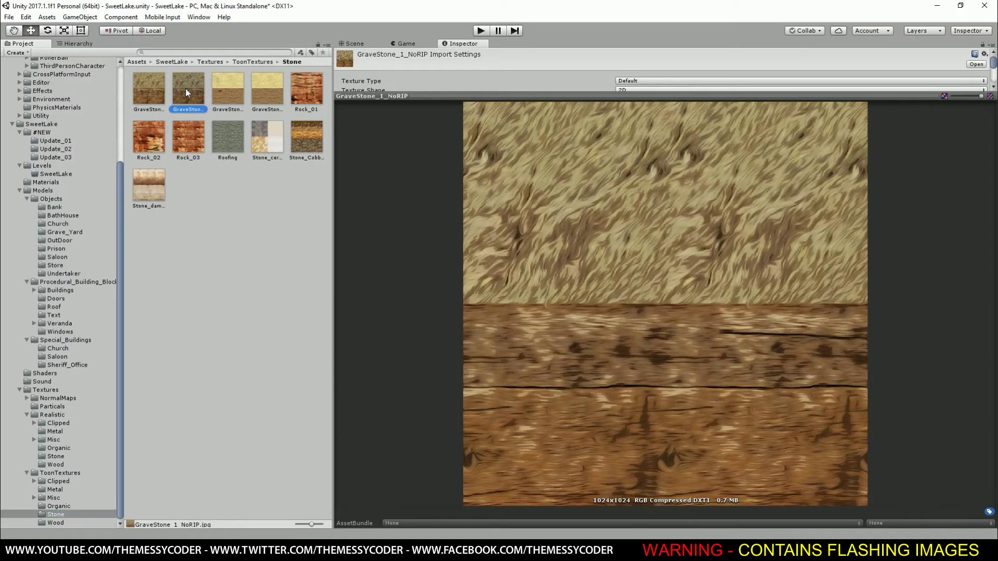
pyautogui.click(164, 92)
pyautogui.click(186, 93)
# Compare the Food_Apple previews in the Organic folders of Realistic and ToonTextures, and open the toon Misc folder.
pyautogui.click(58, 450)
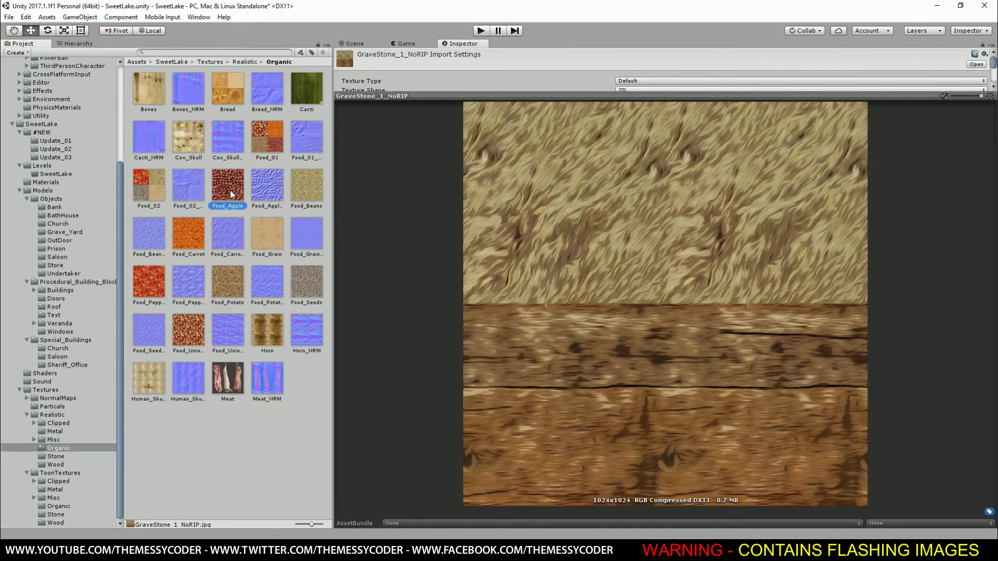
pyautogui.click(58, 507)
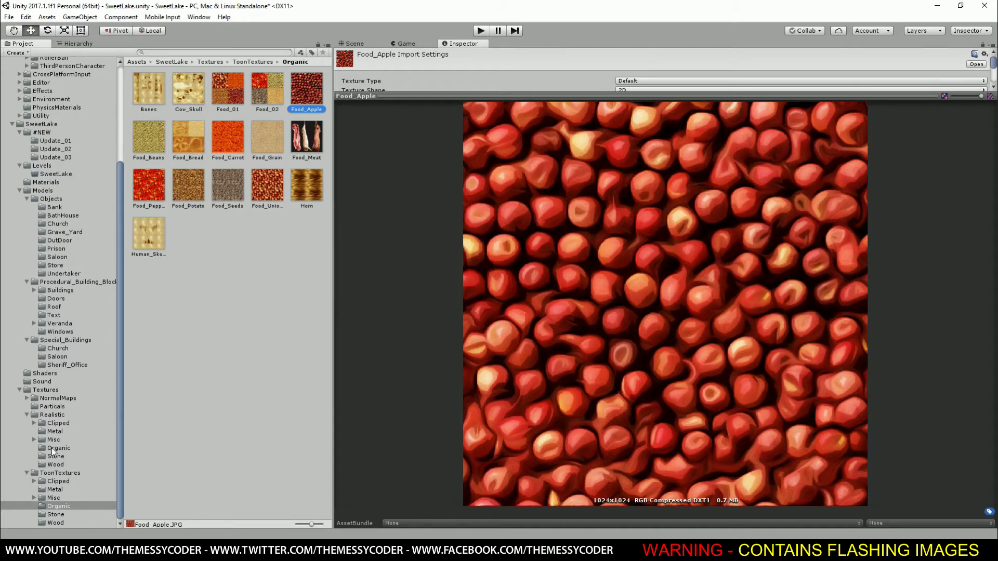
pyautogui.click(57, 499)
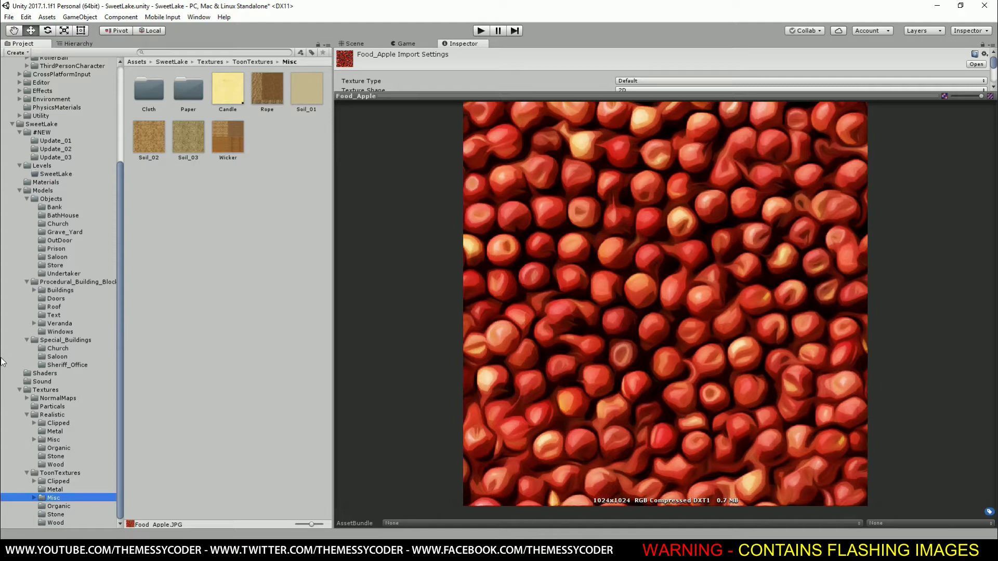
# Switch the editor back to the Default window layout.
pyautogui.scroll(5, 49, 222)
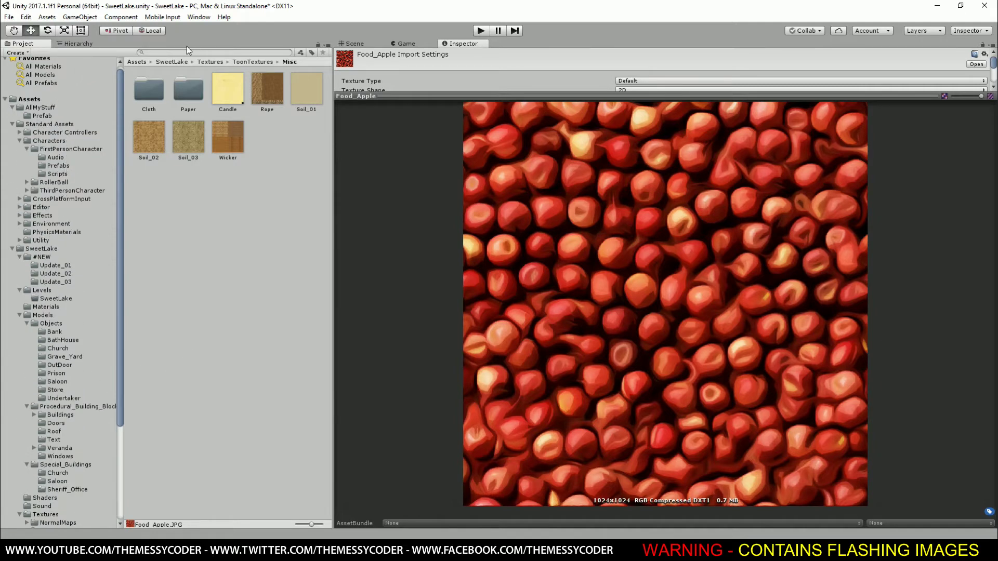
pyautogui.click(198, 19)
pyautogui.moveTo(255, 55)
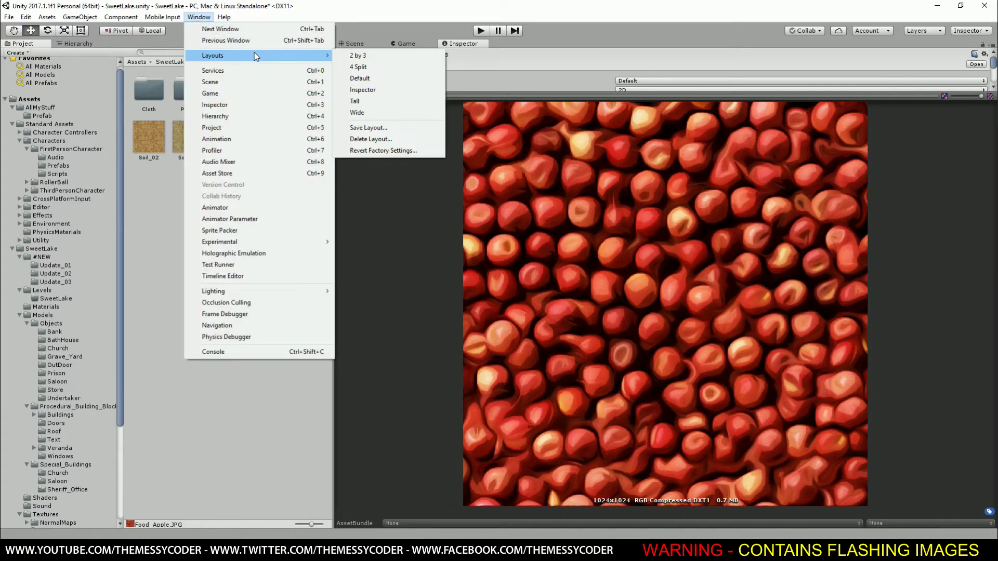
pyautogui.click(359, 78)
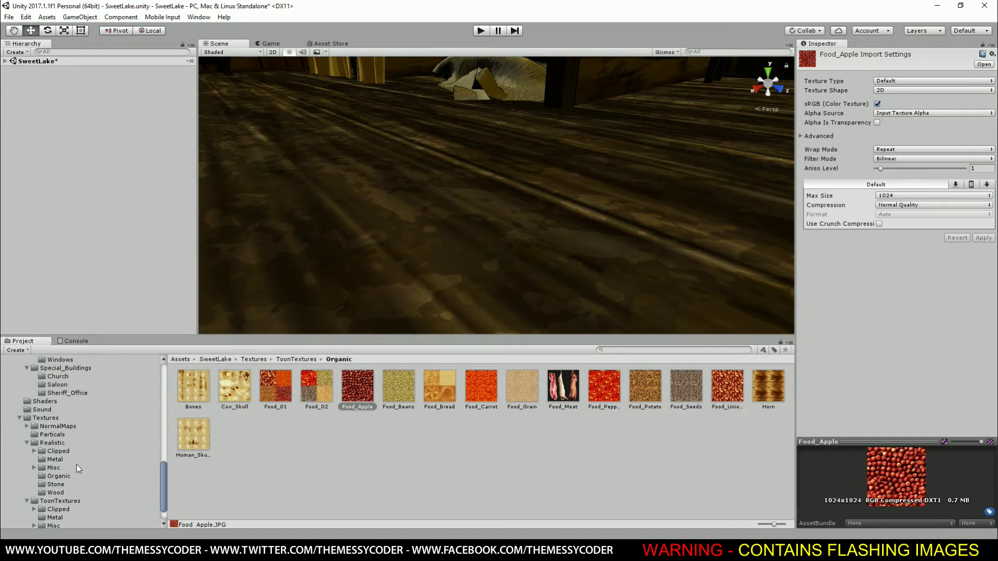
# Activate the pack's First Person Controller in the SweetLake scene and deactivate the FPSController.
pyautogui.scroll(15, 77, 463)
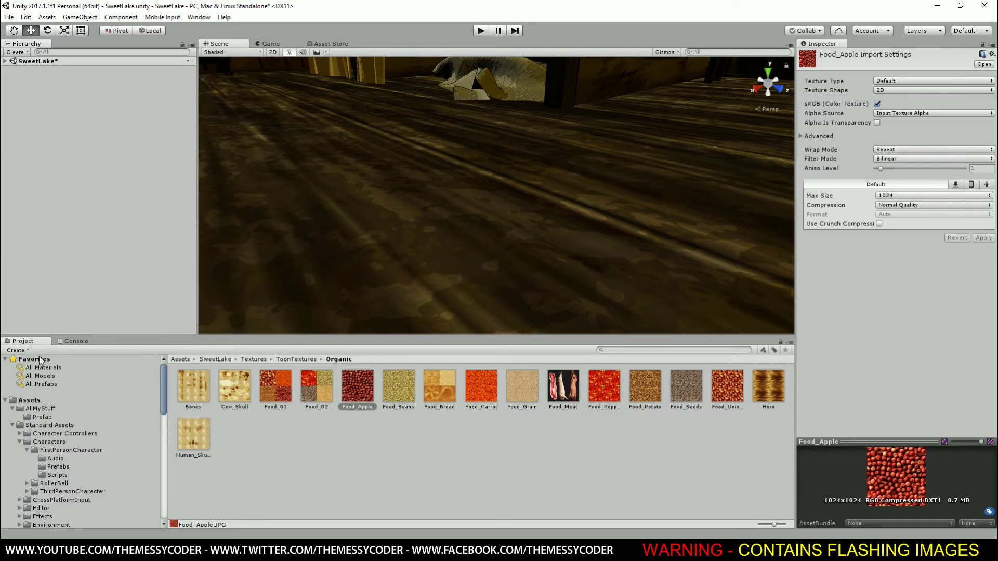
pyautogui.click(5, 61)
pyautogui.click(45, 70)
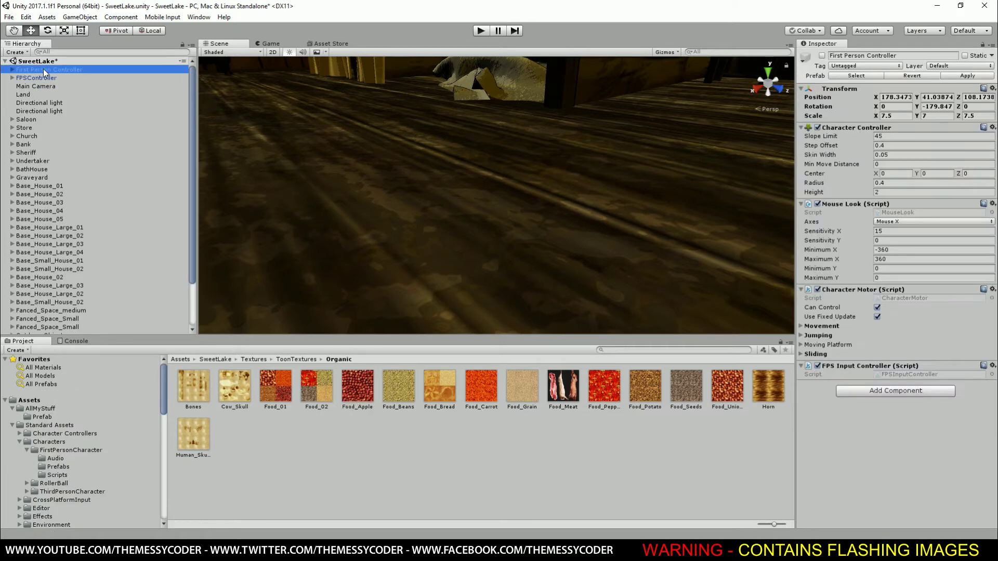
pyautogui.click(822, 56)
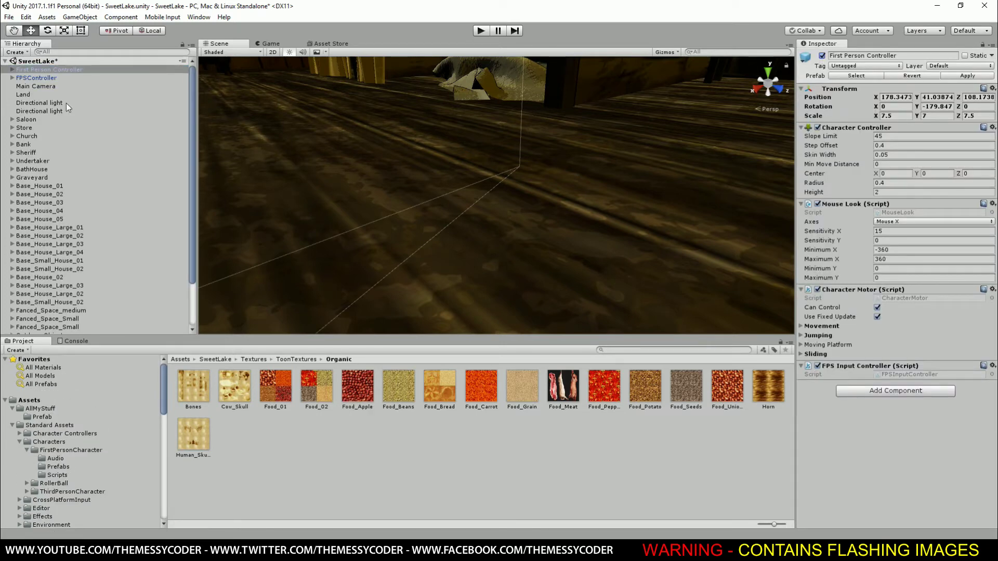
pyautogui.click(52, 78)
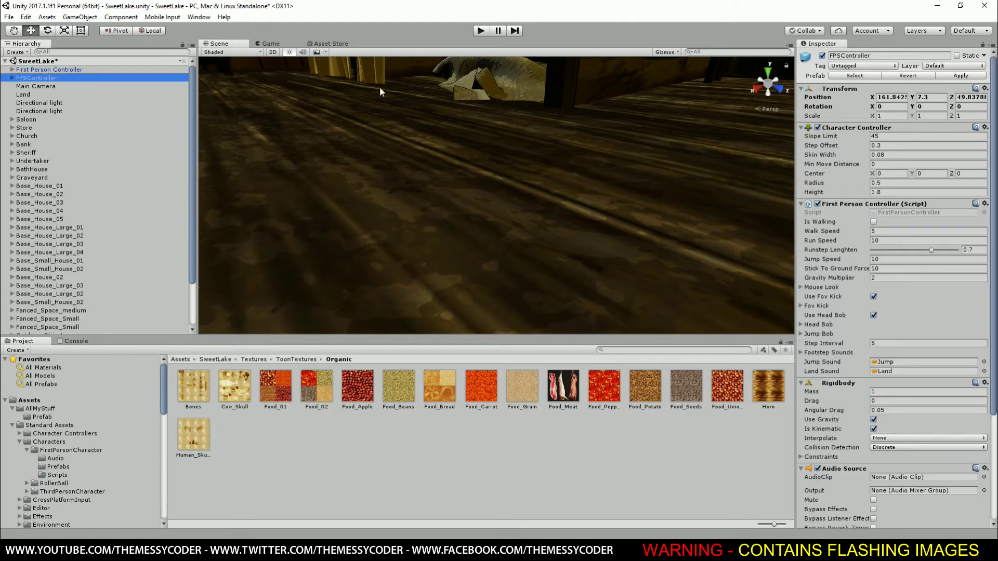
pyautogui.click(822, 55)
# Test-run the game briefly, turn on Maximize On Play for the Game view, and run the game again maximized.
pyautogui.click(481, 30)
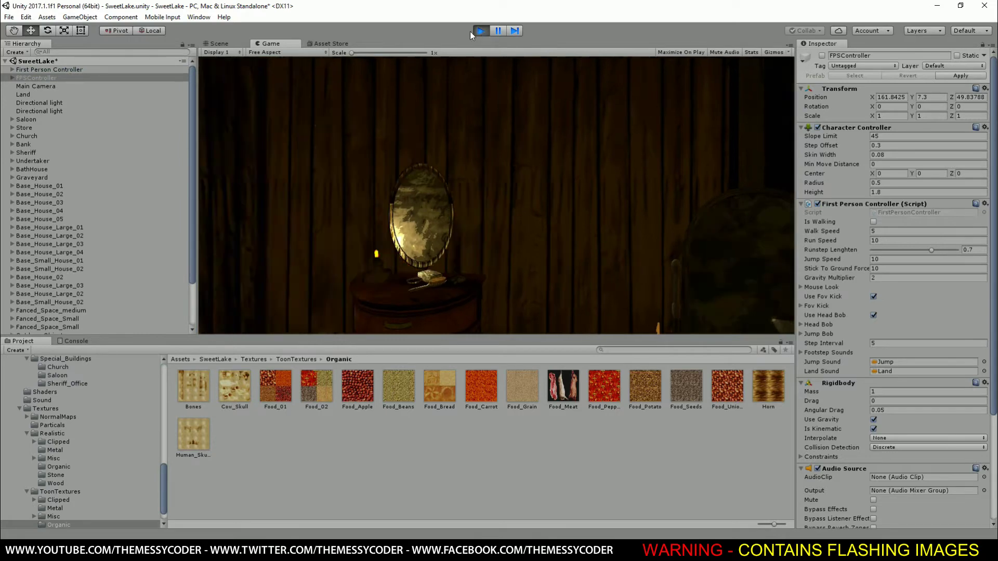
pyautogui.hotkey('ctrl', 'p')
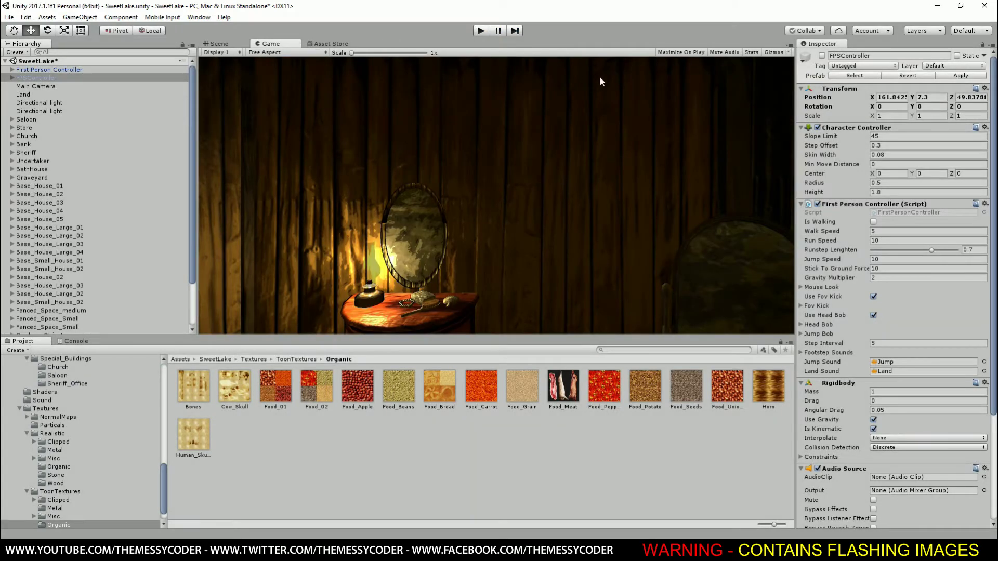
pyautogui.click(679, 52)
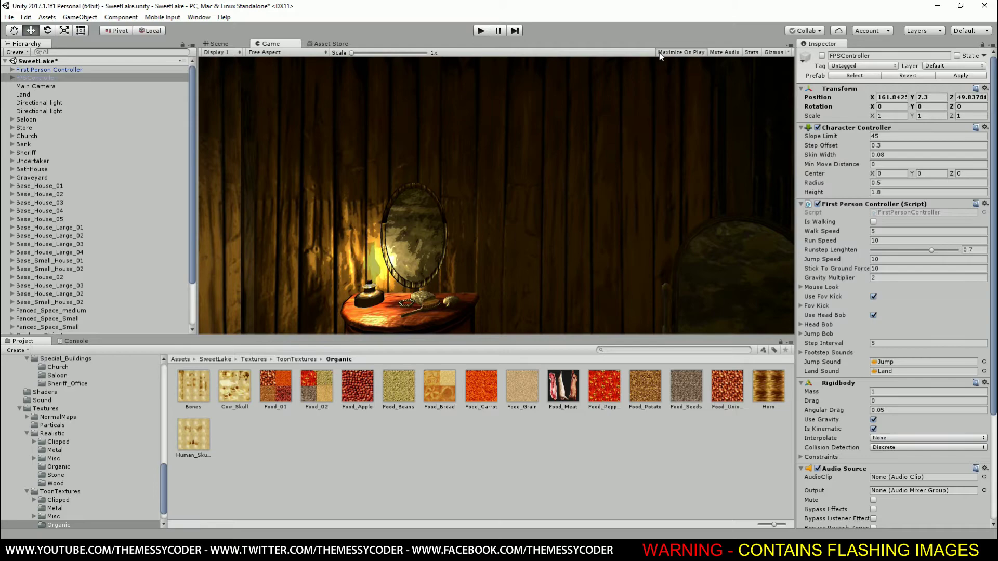
pyautogui.click(481, 31)
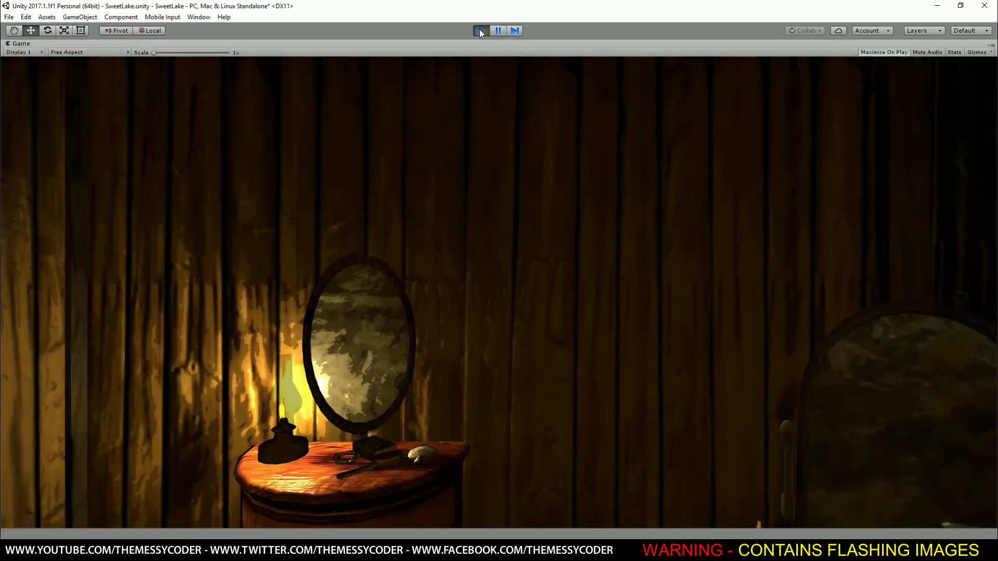